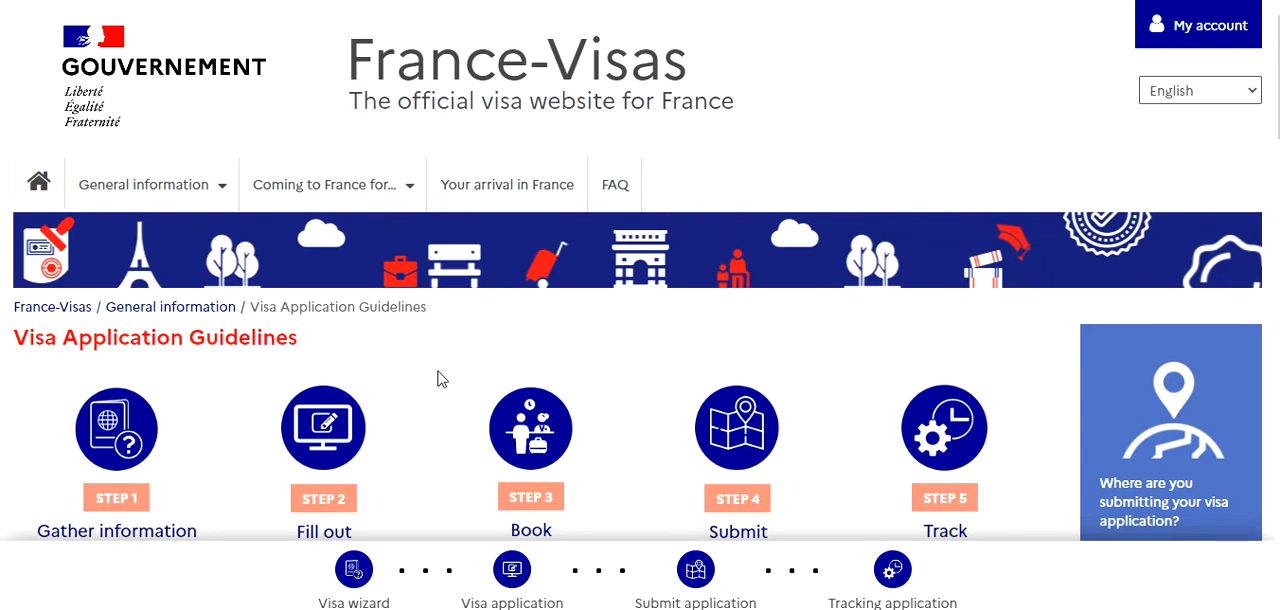
Review the five application stages on the Visa Application Guidelines page
scroll(428, 366, "down", 3)
scroll(406, 357, "up", 1)
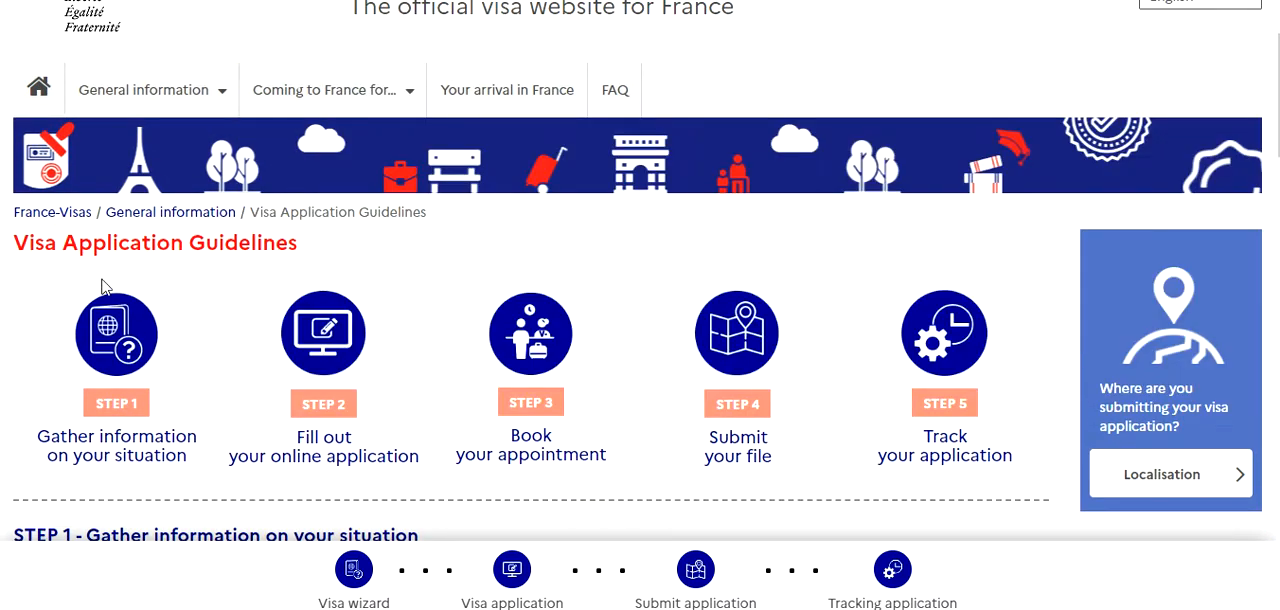
scroll(140, 378, "down", 1)
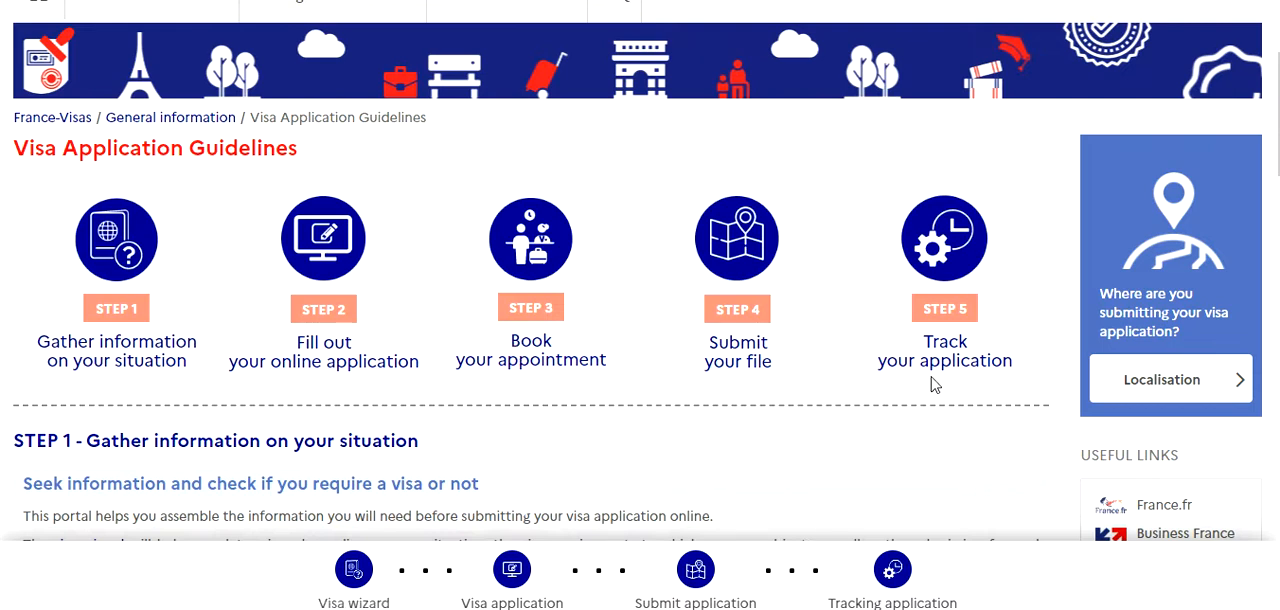
scroll(694, 486, "up", 2)
scroll(694, 486, "down", 1)
scroll(694, 486, "up", 1)
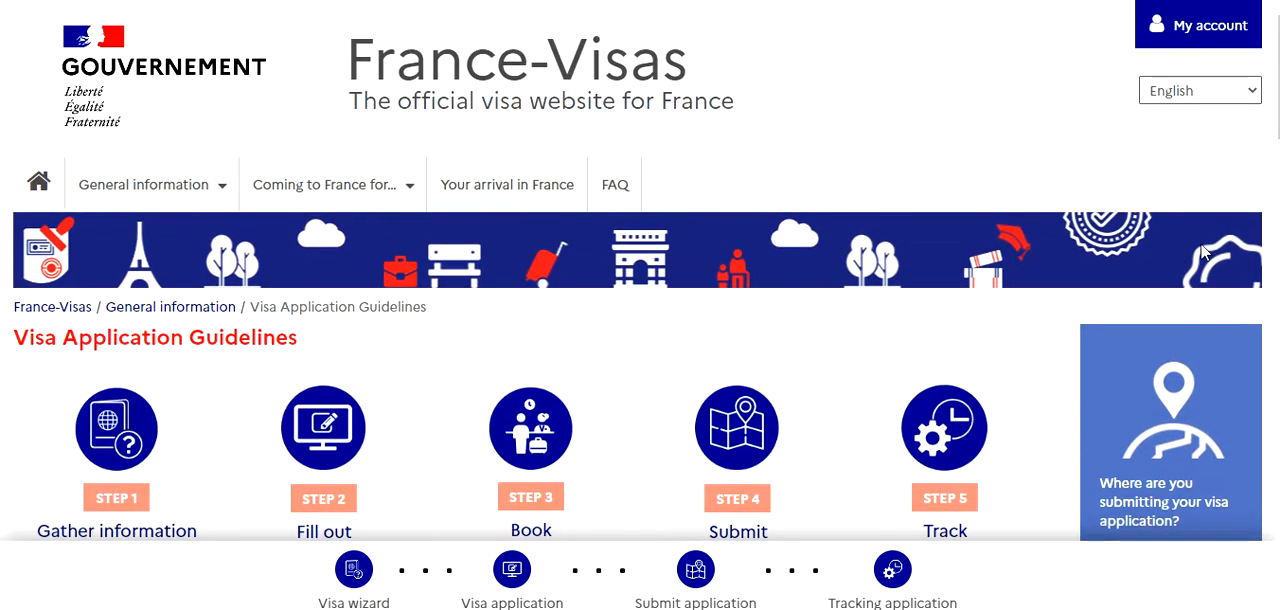
scroll(163, 534, "down", 3)
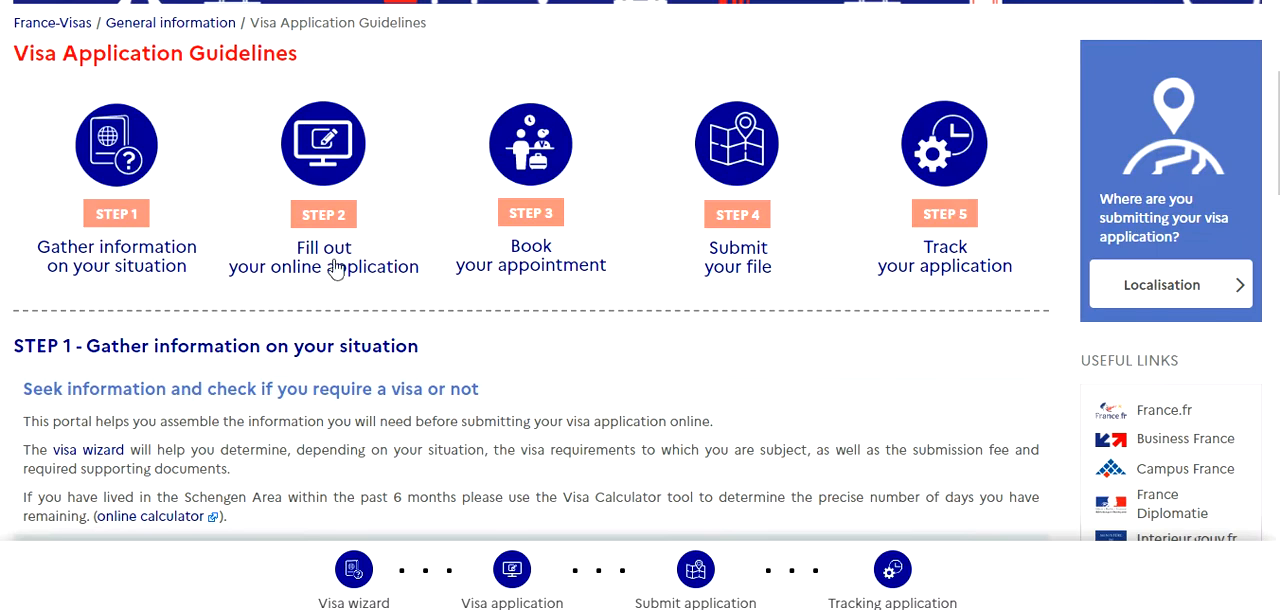
scroll(420, 370, "up", 3)
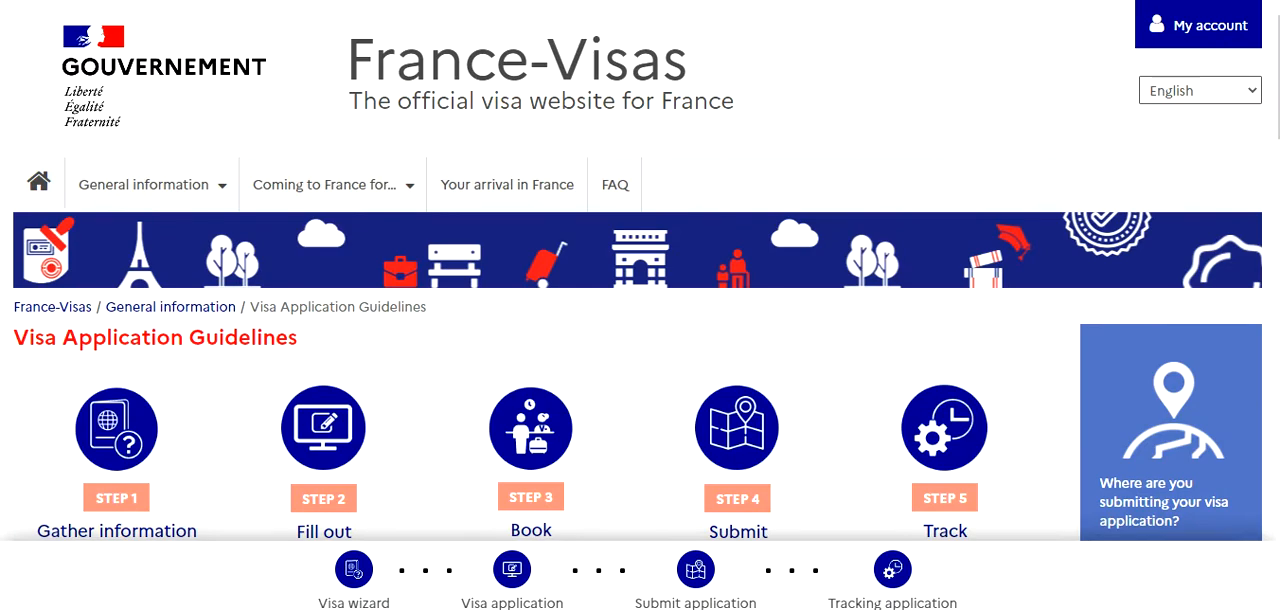
Open the personal account page and look over the account creation and login forms
left_click(1208, 42)
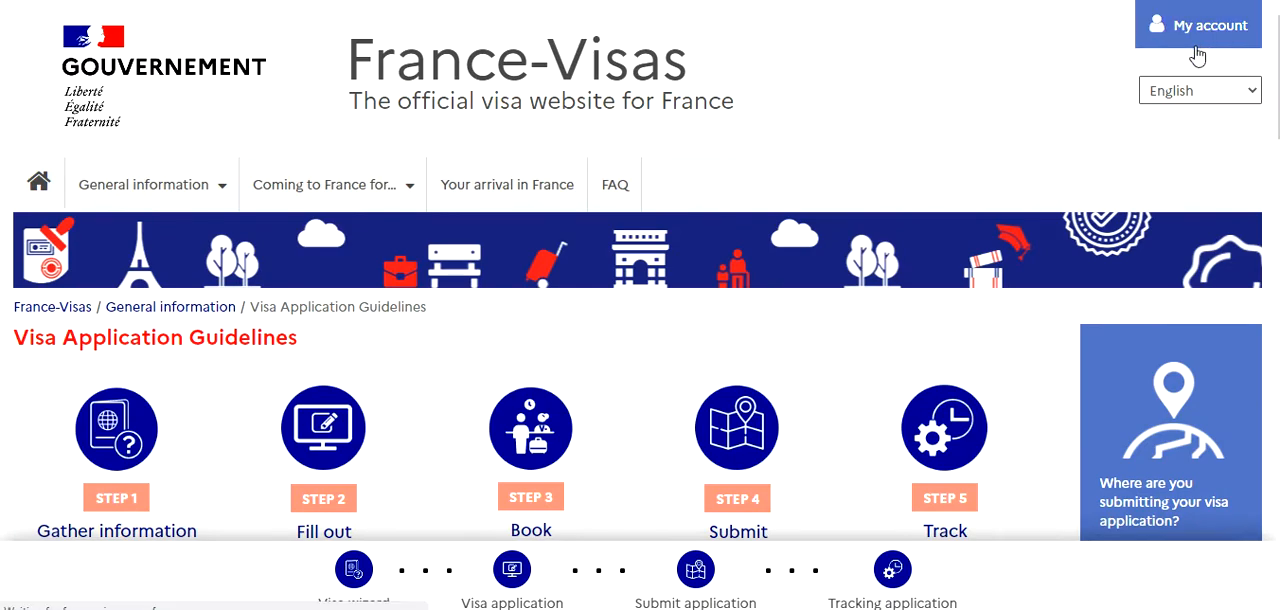
scroll(886, 337, "down", 3)
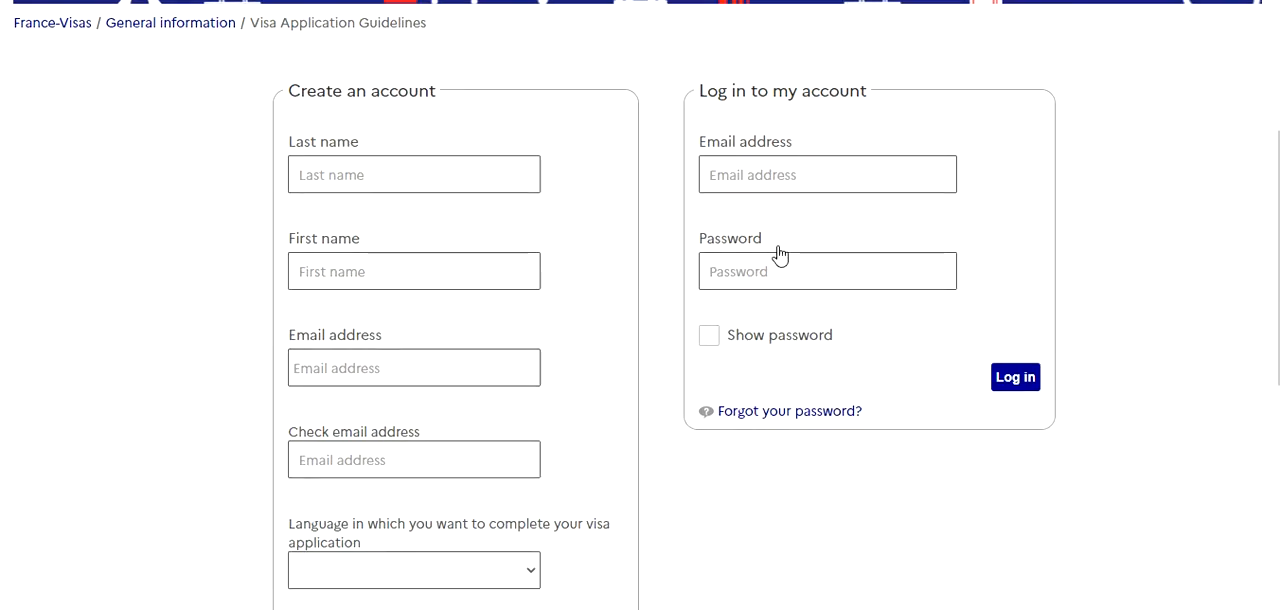
scroll(776, 254, "down", 2)
scroll(461, 458, "up", 3)
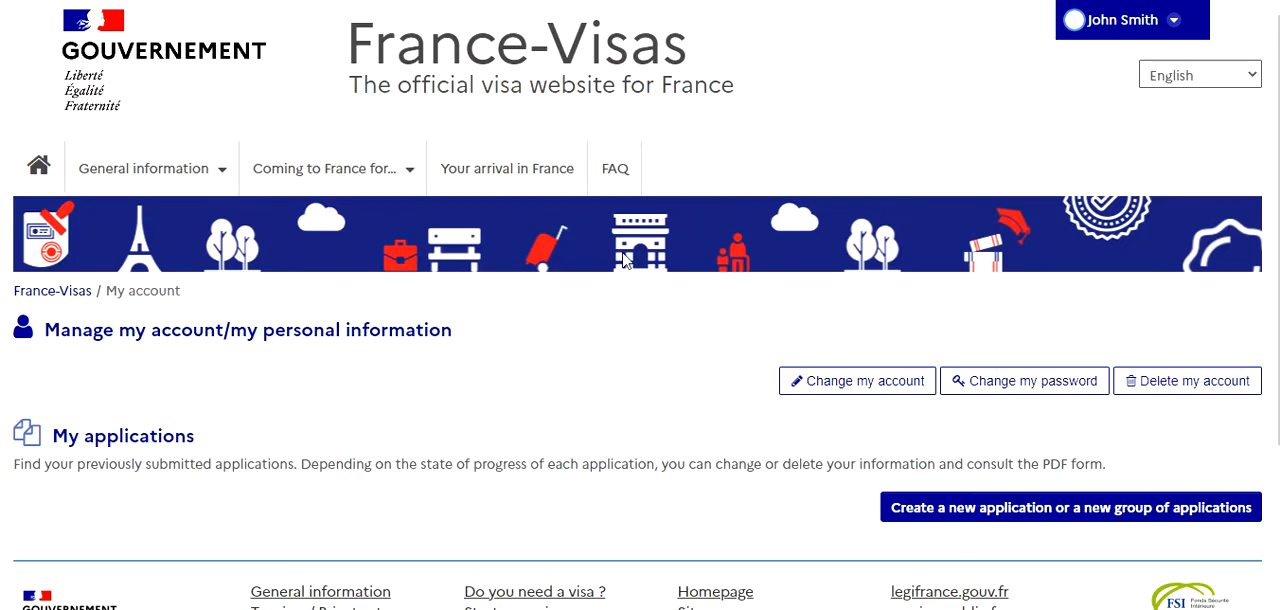
scroll(848, 534, "down", 2)
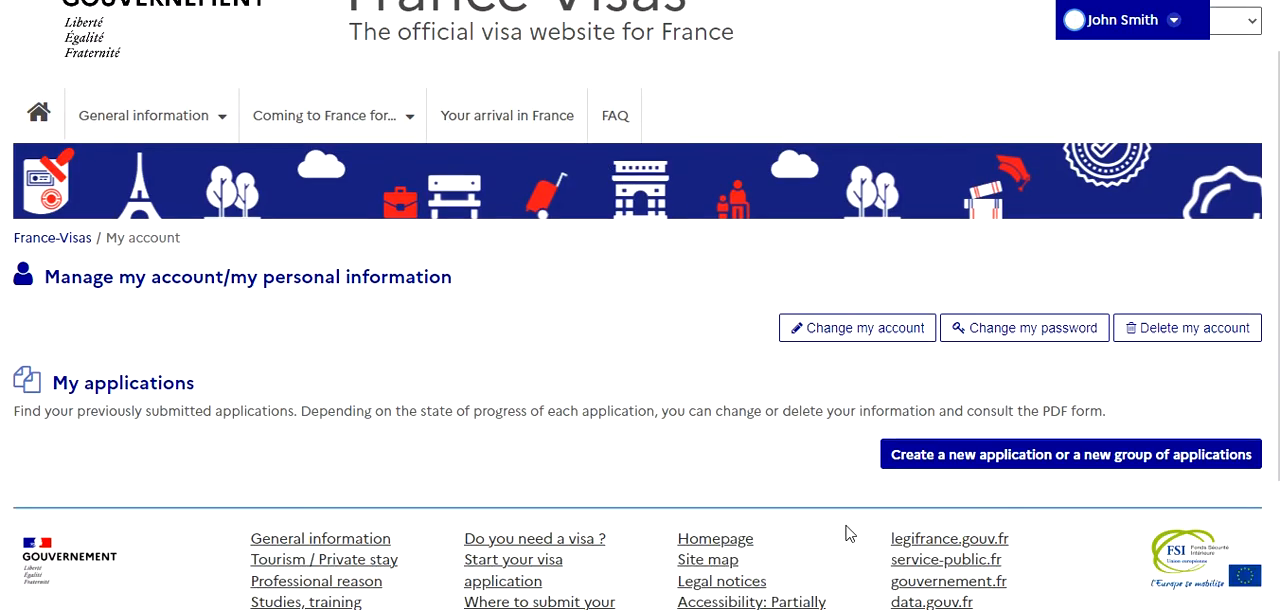
Create a new application from the account page and access the visa application form
scroll(848, 534, "down", 1)
left_click(1000, 330)
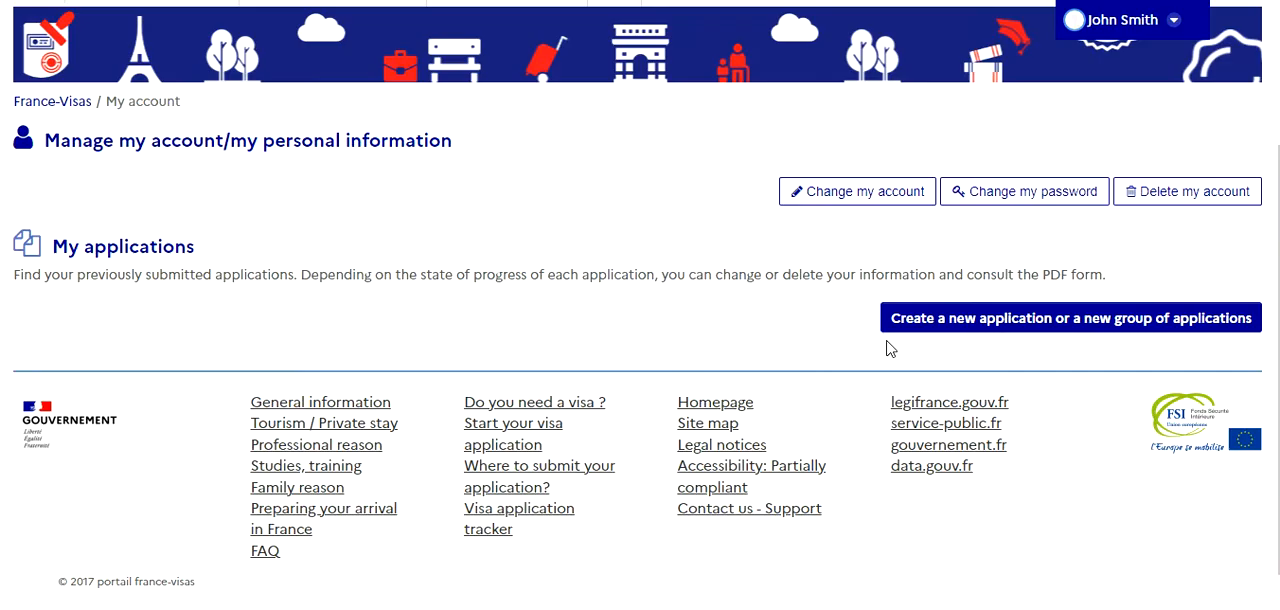
scroll(845, 350, "down", 3)
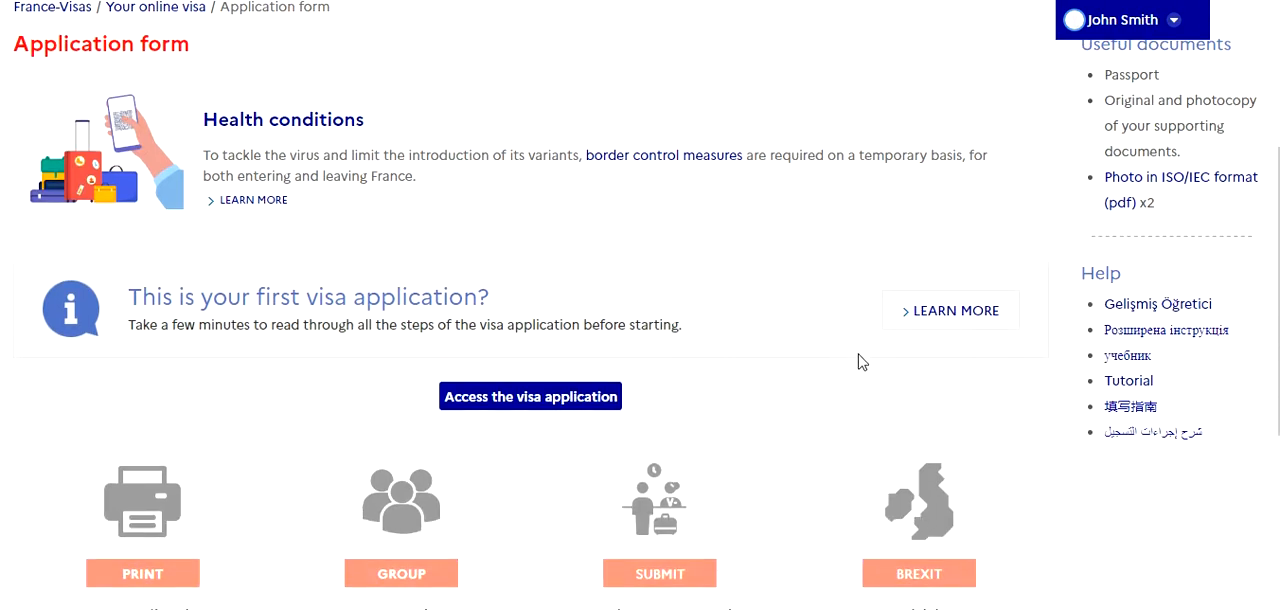
scroll(860, 360, "down", 2)
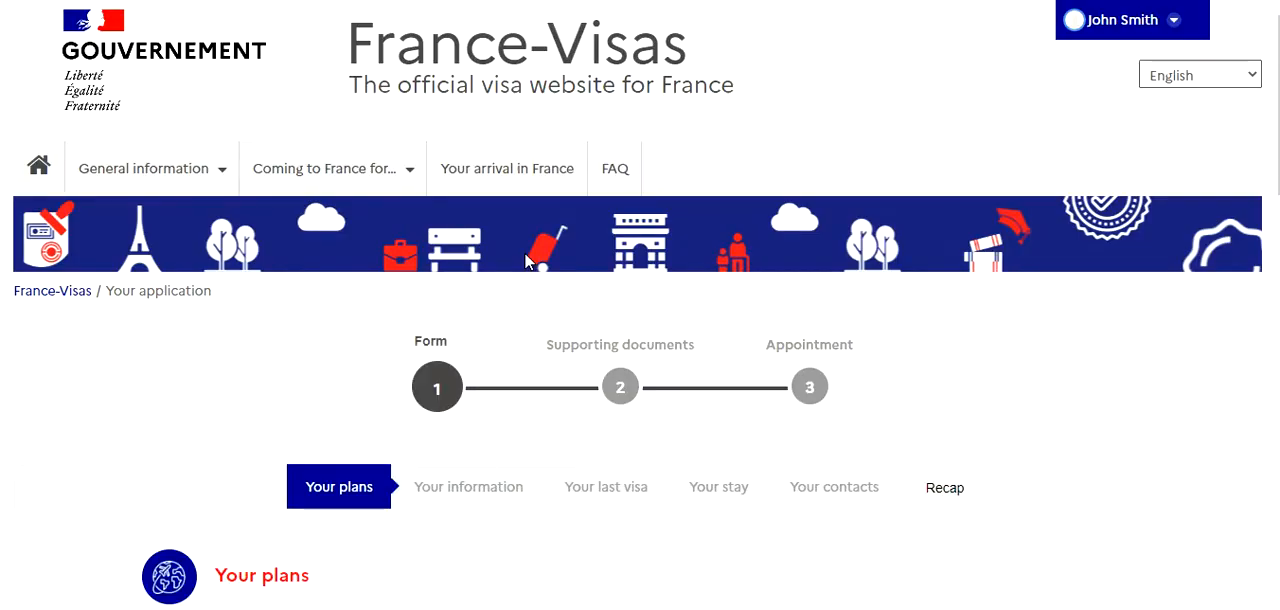
Set the current nationality to Indian under Your situation
scroll(527, 260, "down", 3)
scroll(527, 260, "down", 2)
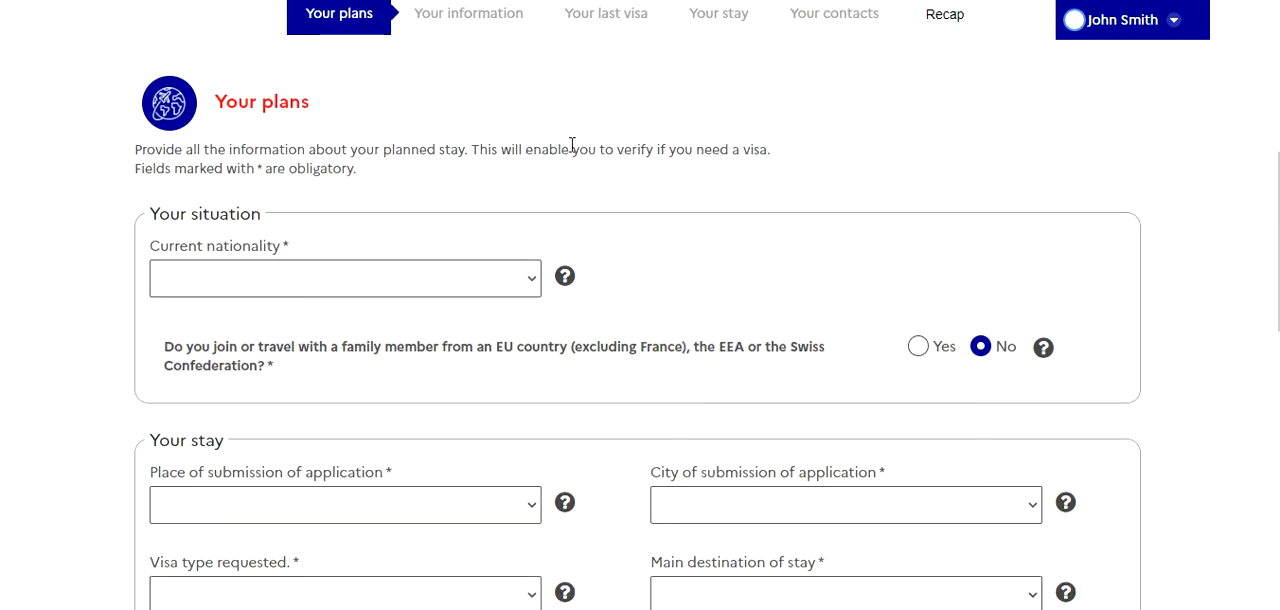
scroll(631, 129, "up", 1)
scroll(566, 200, "down", 2)
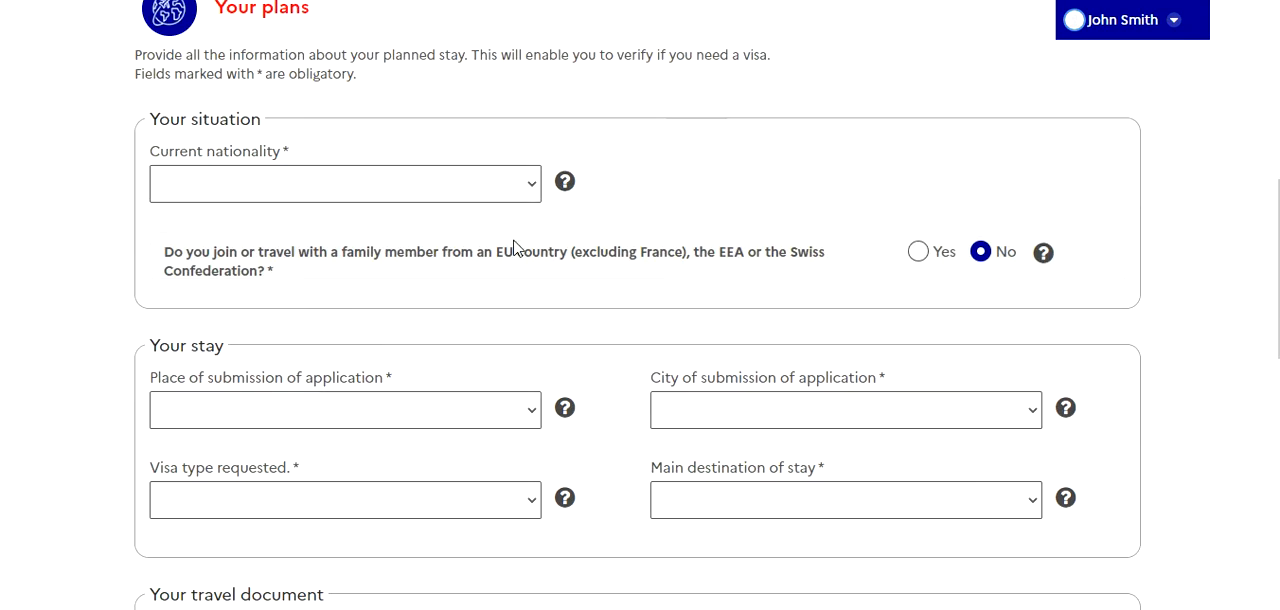
left_click(529, 194)
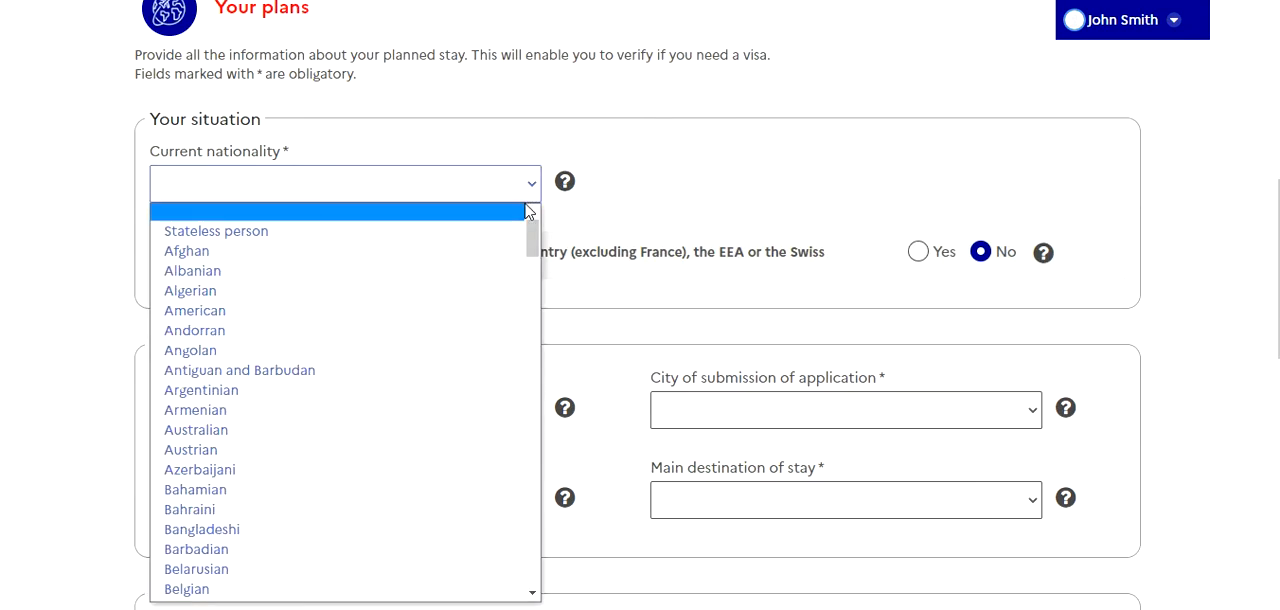
type("in")
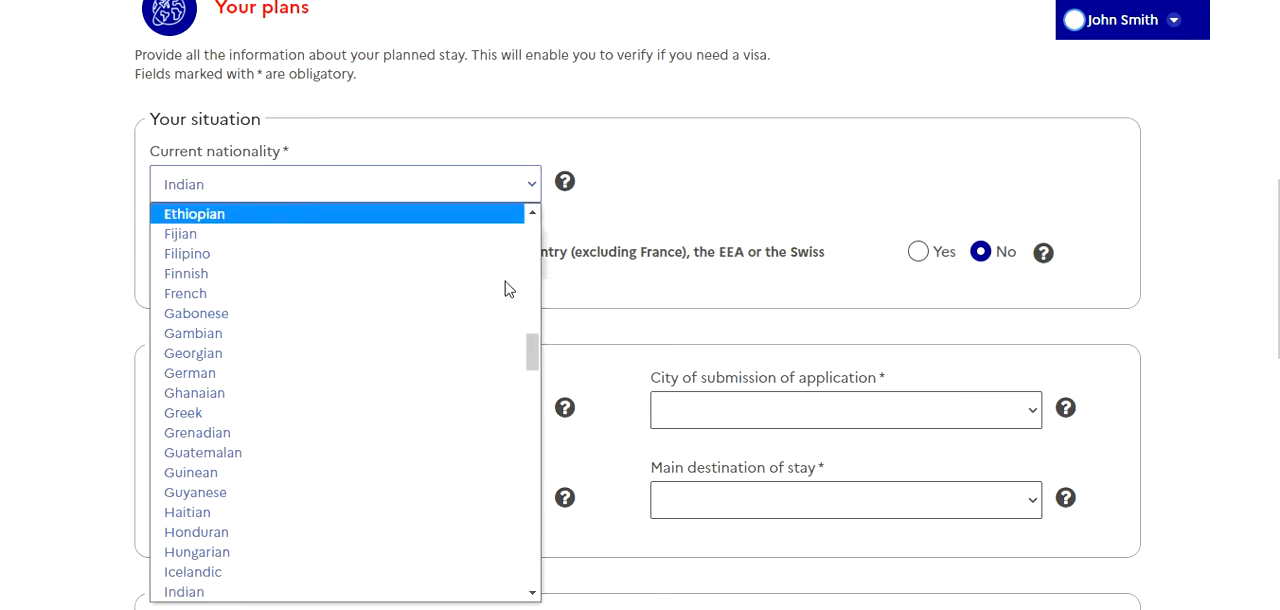
scroll(283, 570, "down", 1)
left_click(277, 558)
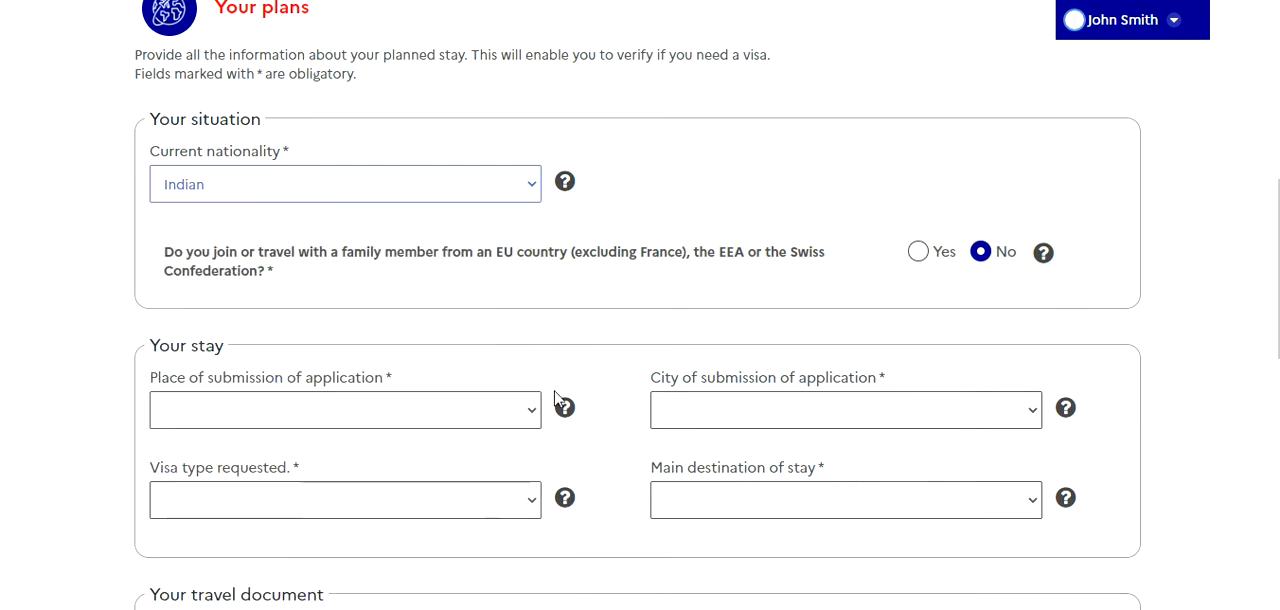
Set the place of submission of the application to India and the city of submission to New Delhi
scroll(466, 308, "down", 2)
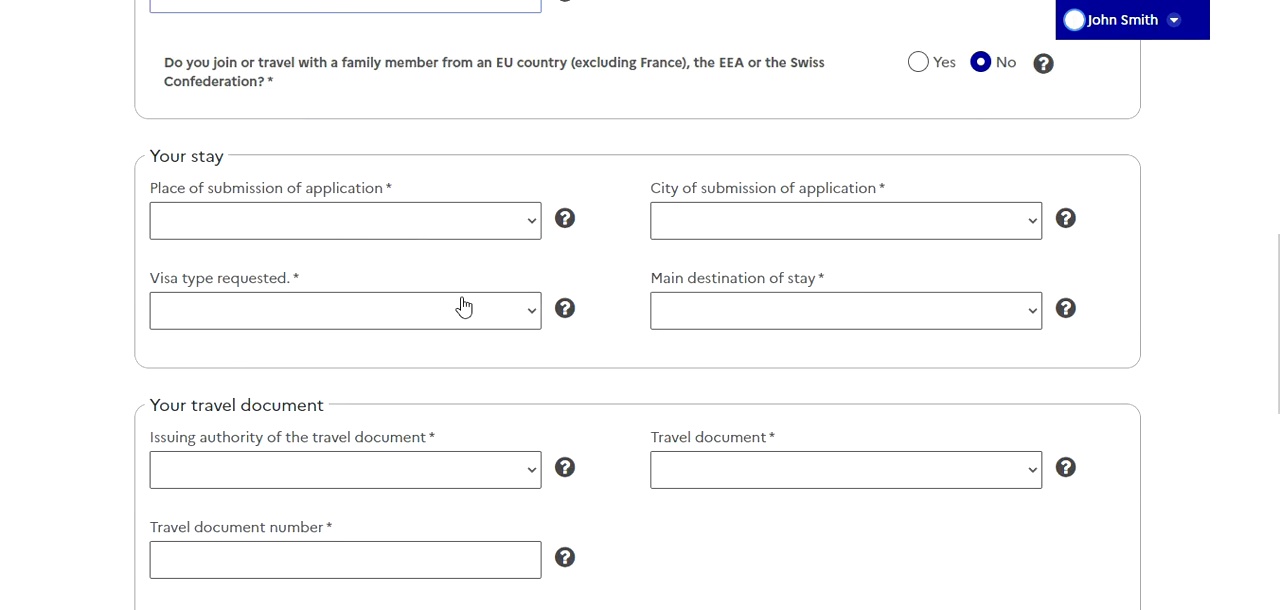
left_click(489, 226)
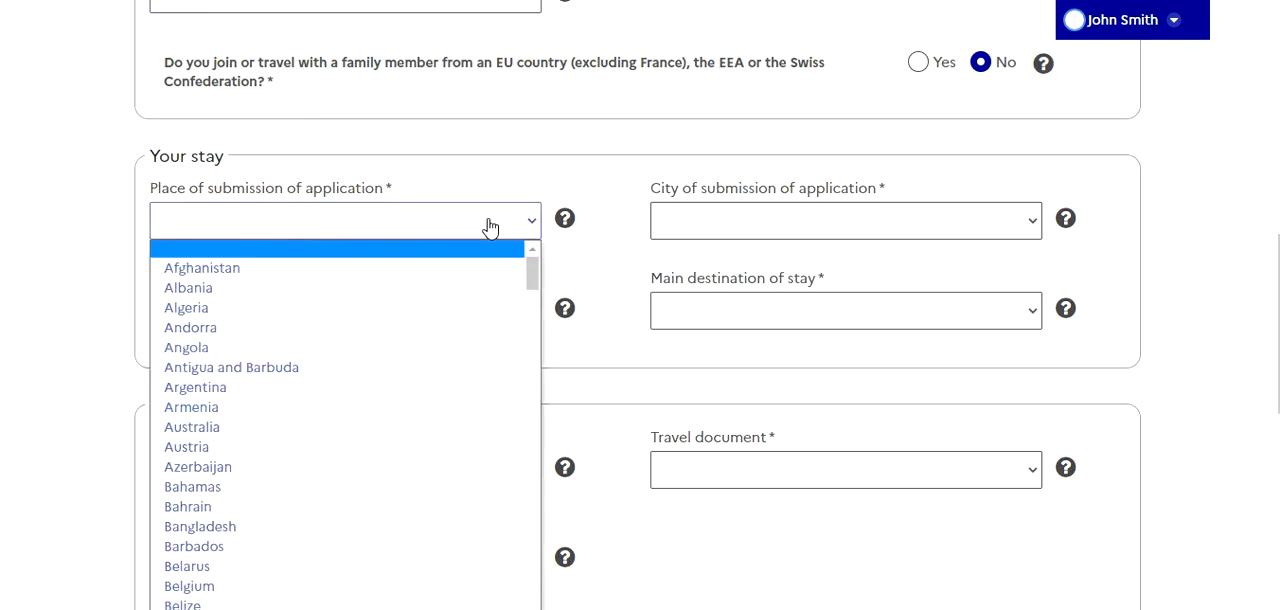
type("india")
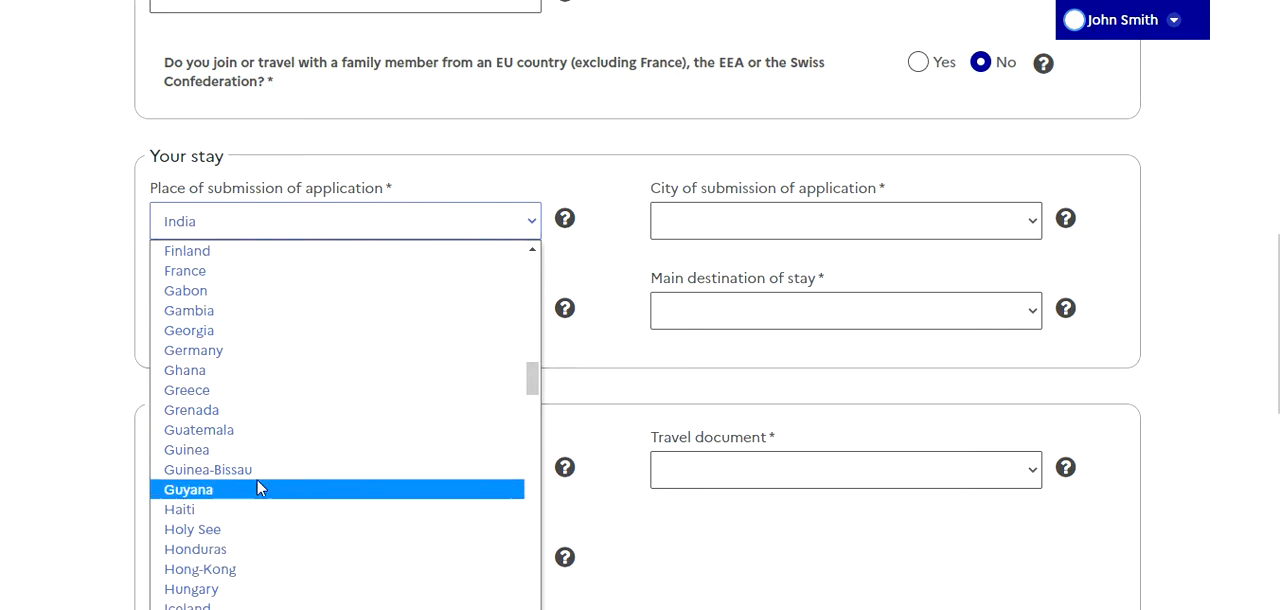
left_click(466, 268)
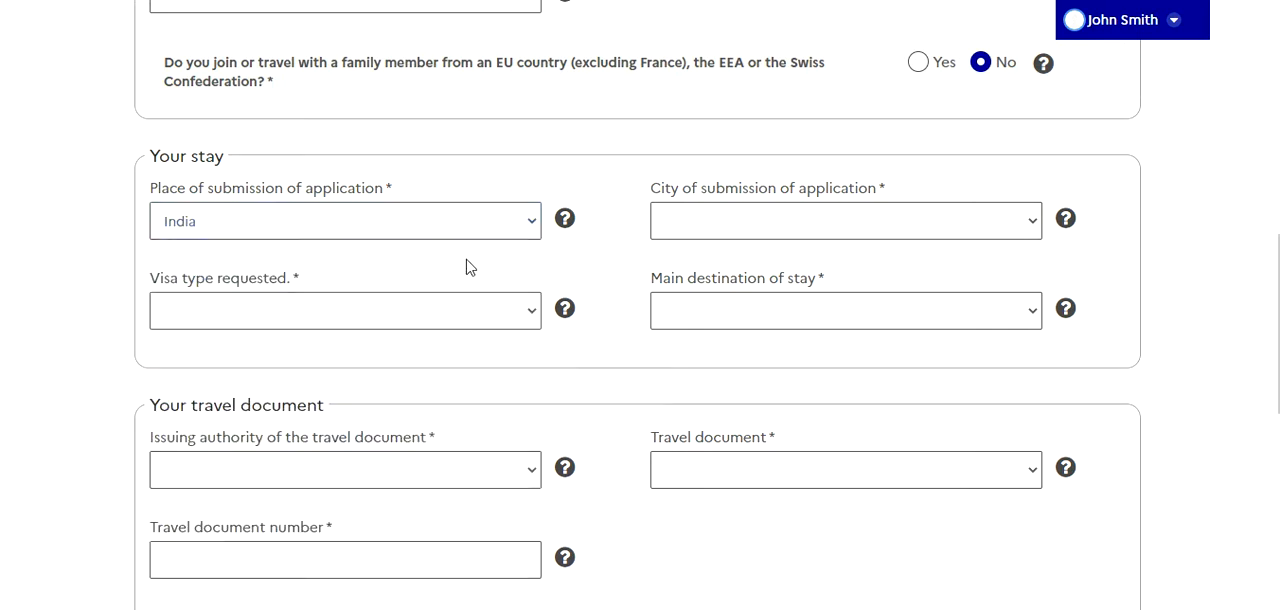
left_click(1032, 233)
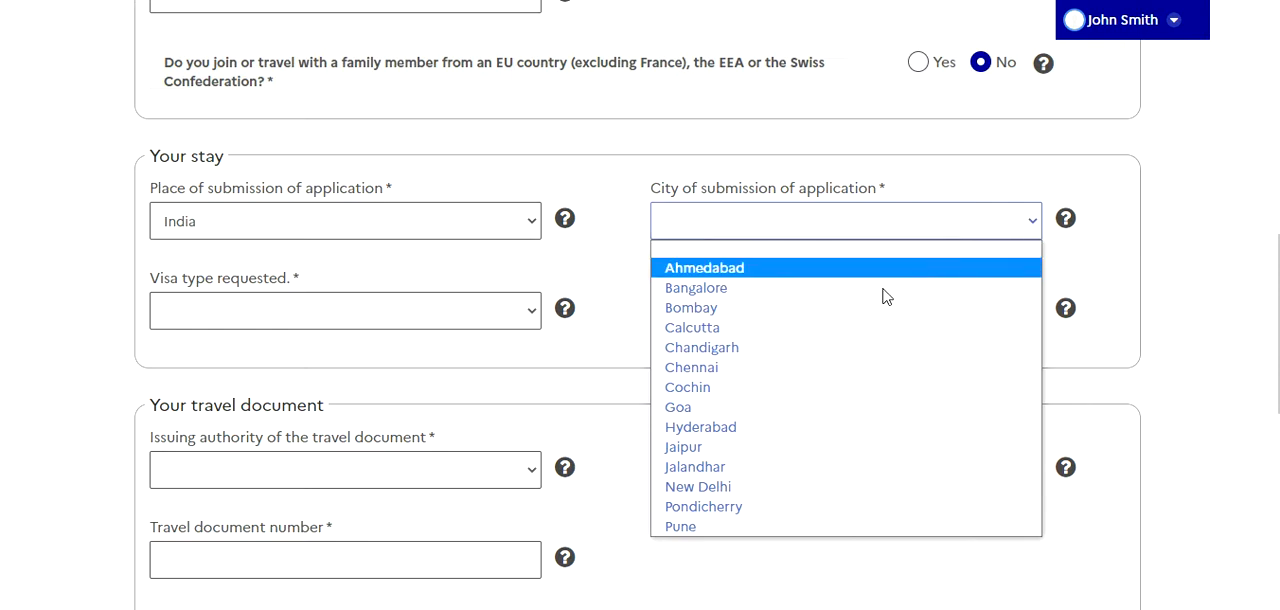
left_click(789, 486)
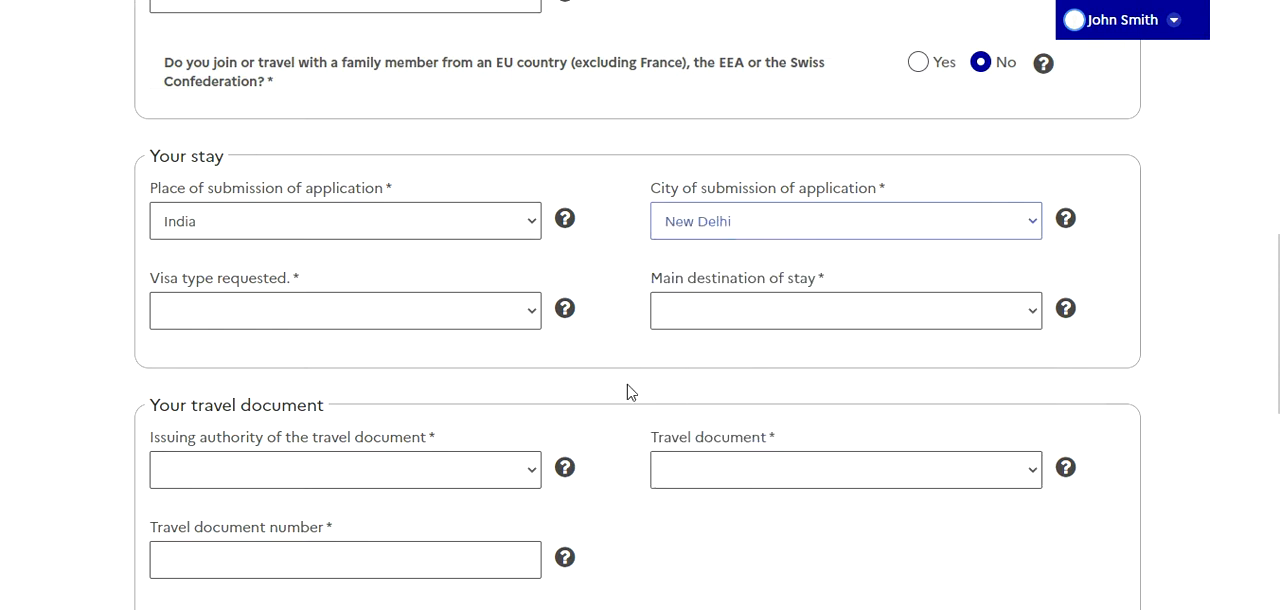
Request a Short-stay (≤ 90 days) visa with France as the main destination of stay
left_click(465, 334)
left_click(435, 363)
left_click(800, 325)
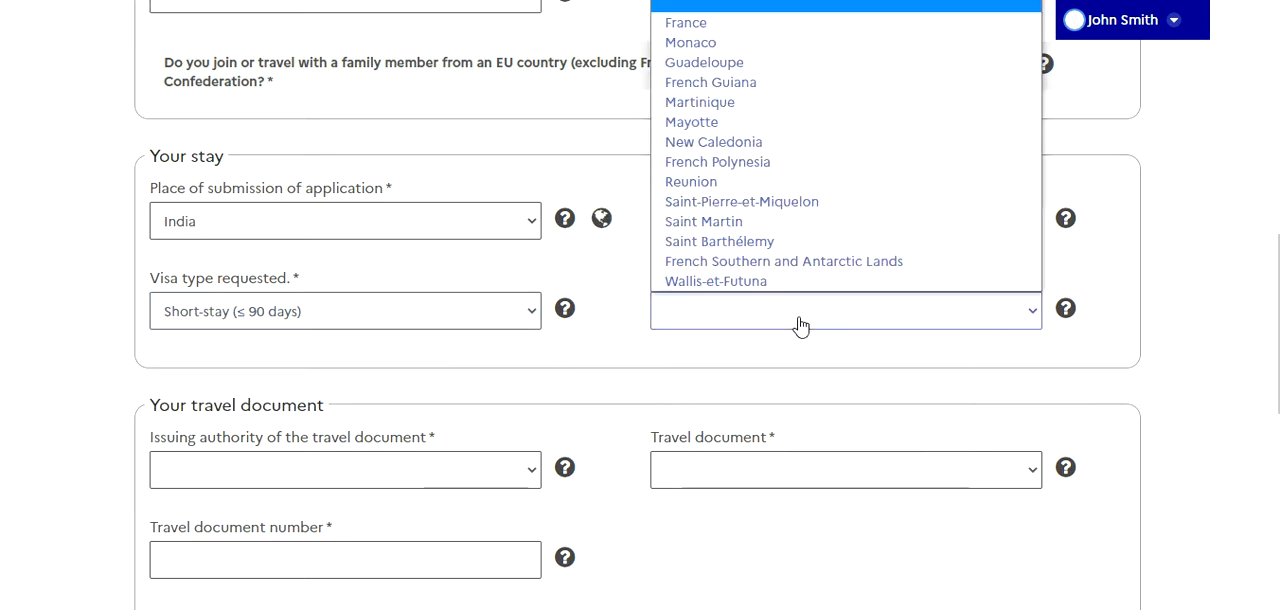
left_click(717, 22)
Choose Ordinary passport as the travel document type
scroll(543, 306, "down", 2)
scroll(543, 306, "down", 1)
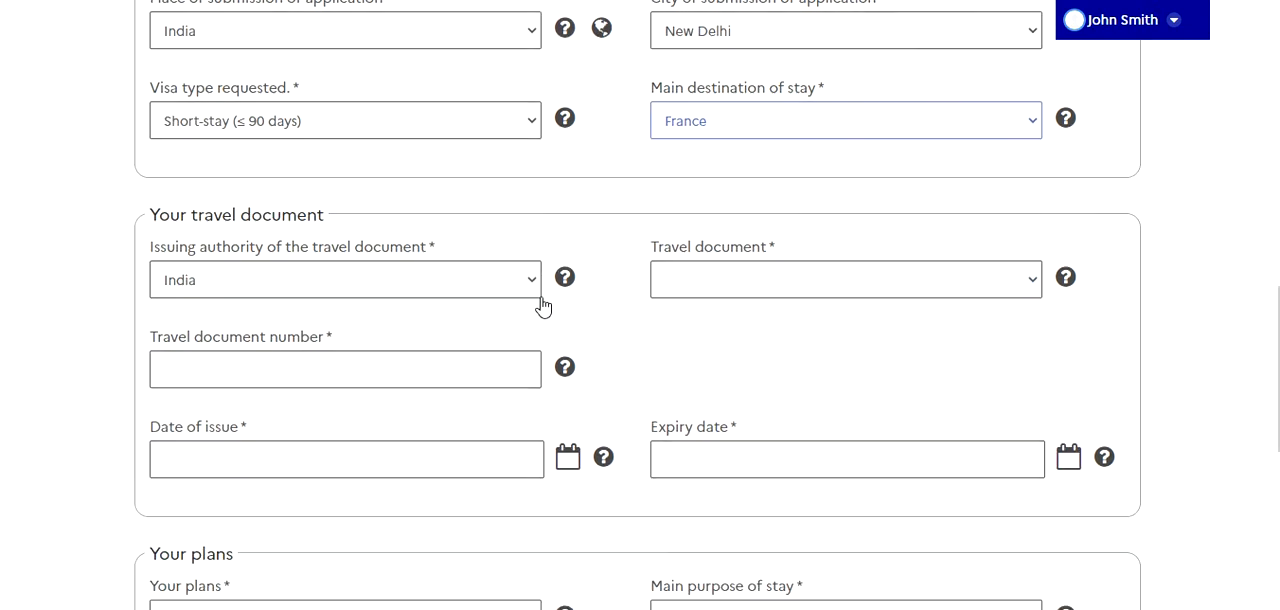
left_click(866, 288)
left_click(788, 326)
Set Your plans to Tourism and enter "ssvsvsdvsdsddvsv" as additional information about the project
scroll(543, 325, "down", 2)
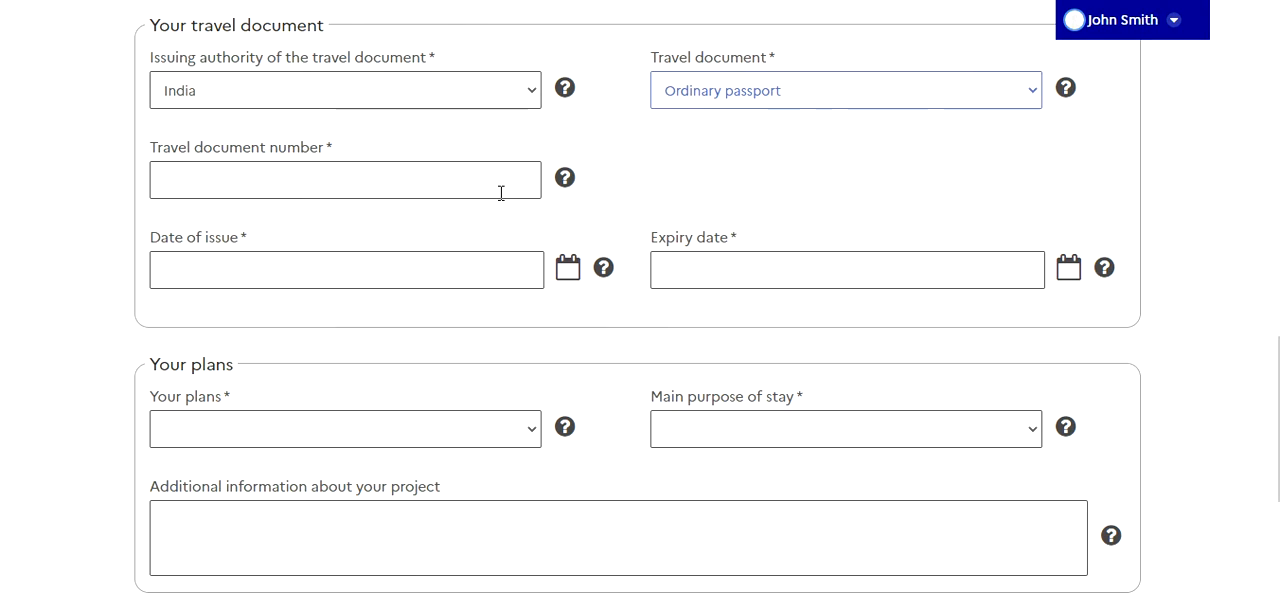
scroll(501, 193, "down", 3)
left_click(415, 165)
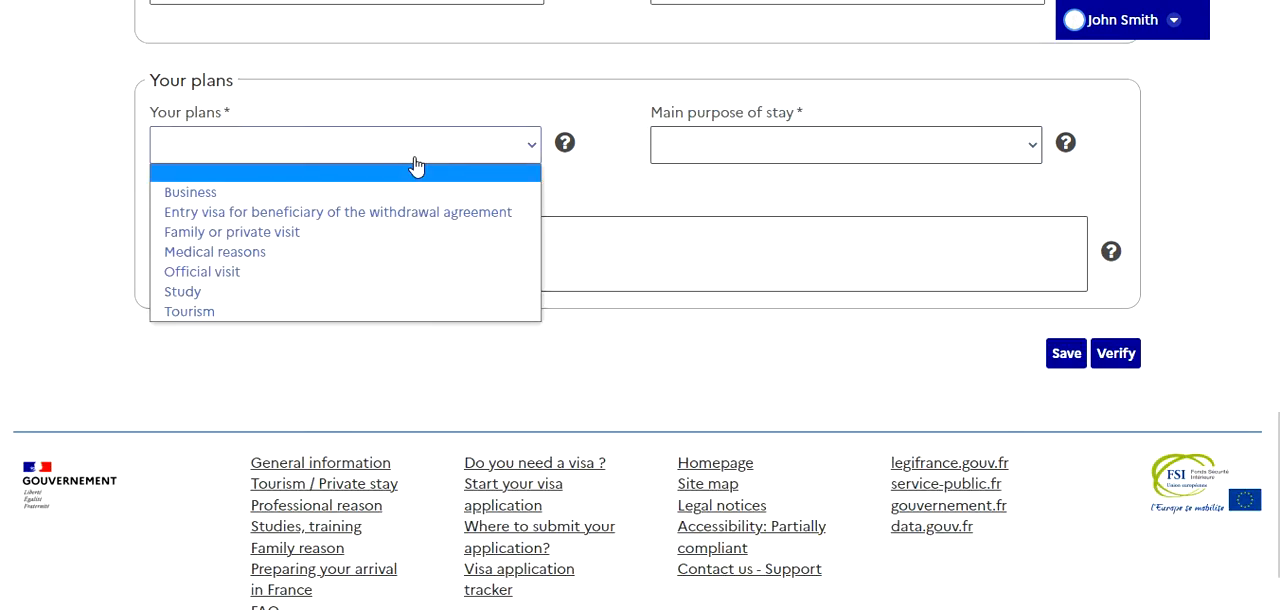
left_click(331, 316)
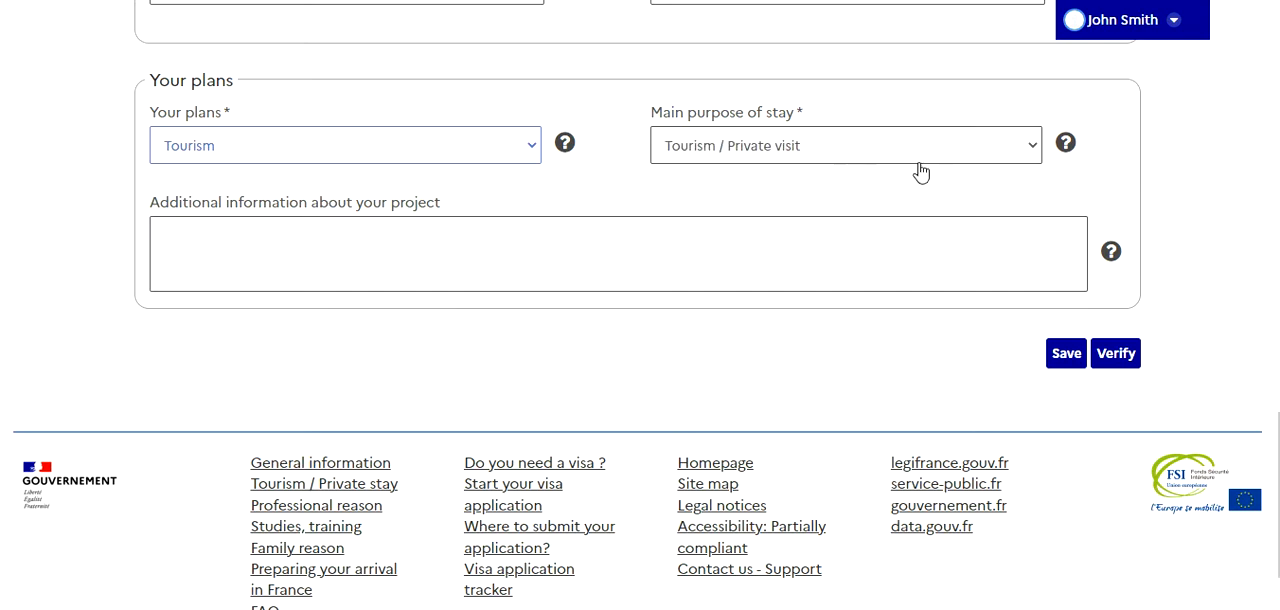
left_click(685, 257)
type("ssvsvsdvsdsddvsv")
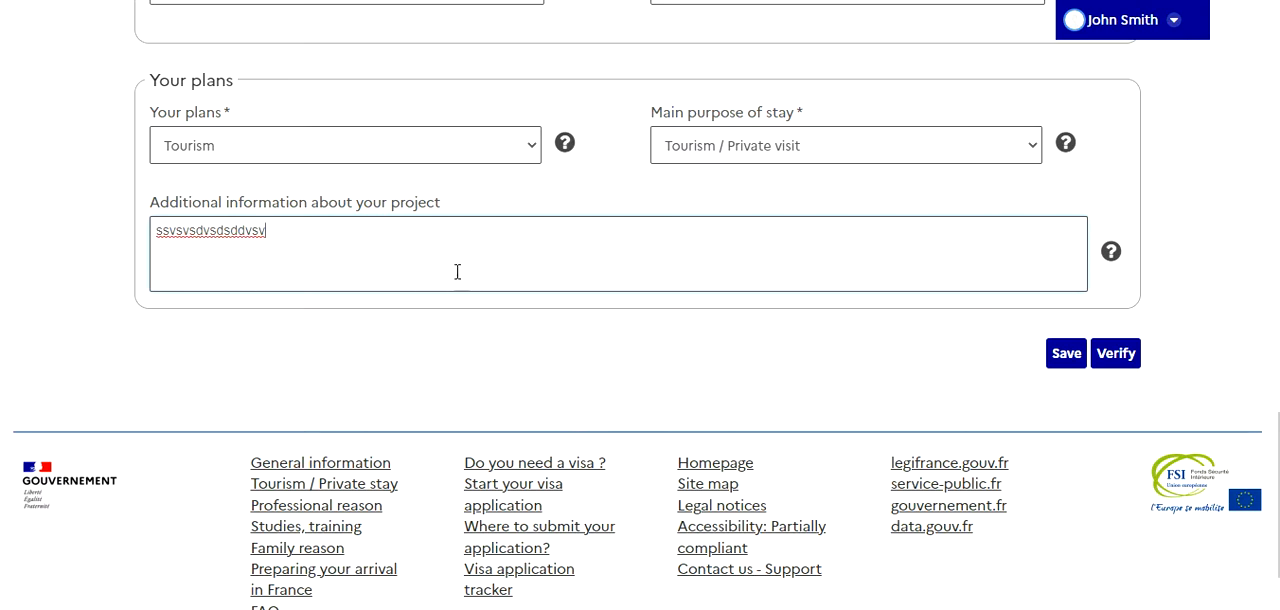
Verify the entered plans to check the visa requirement and read through the listed exemptions
left_click(1118, 357)
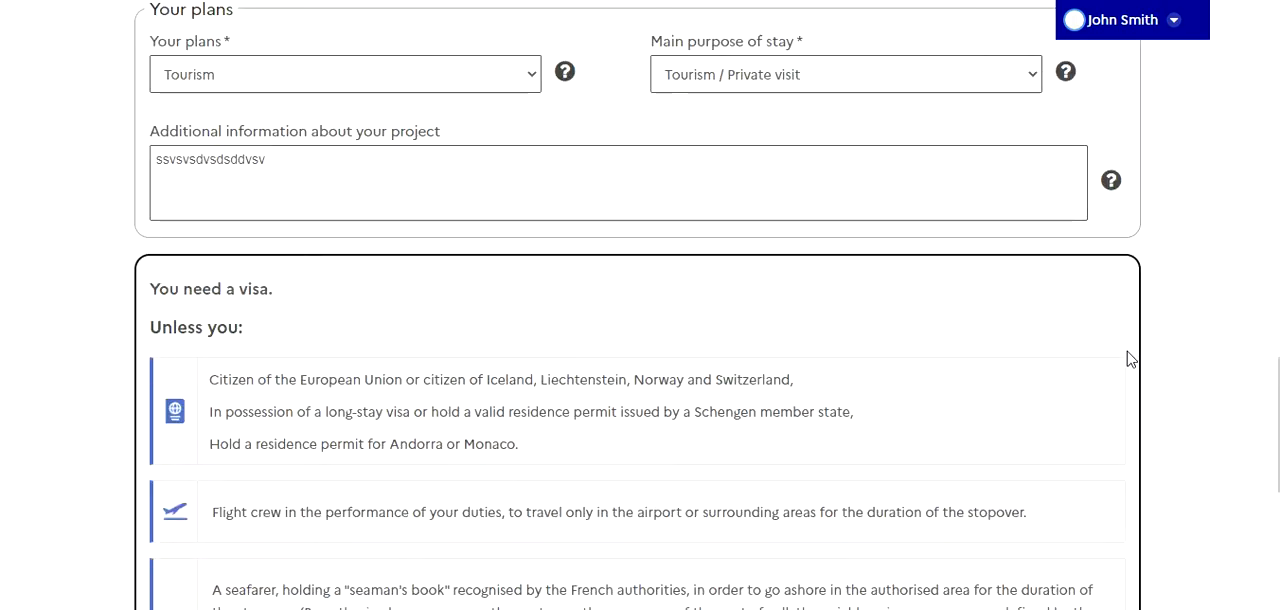
scroll(1128, 357, "down", 2)
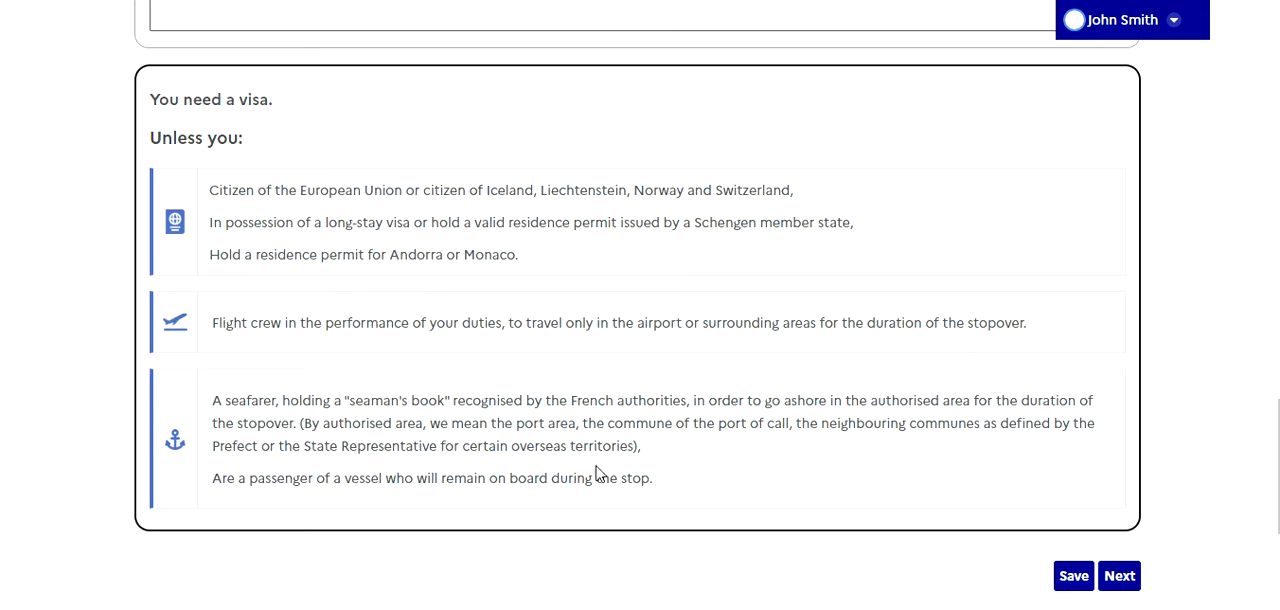
left_click_drag(630, 478, 338, 222)
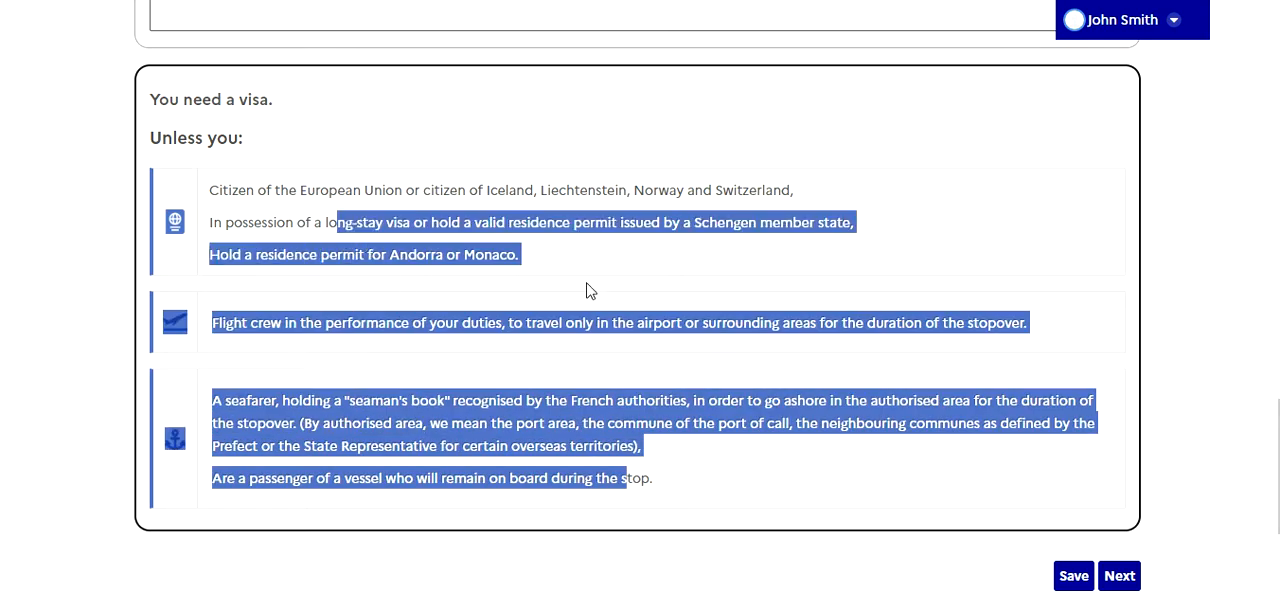
left_click(587, 290)
Proceed to the Your information section, confirming the entered travel document number
left_click(1126, 577)
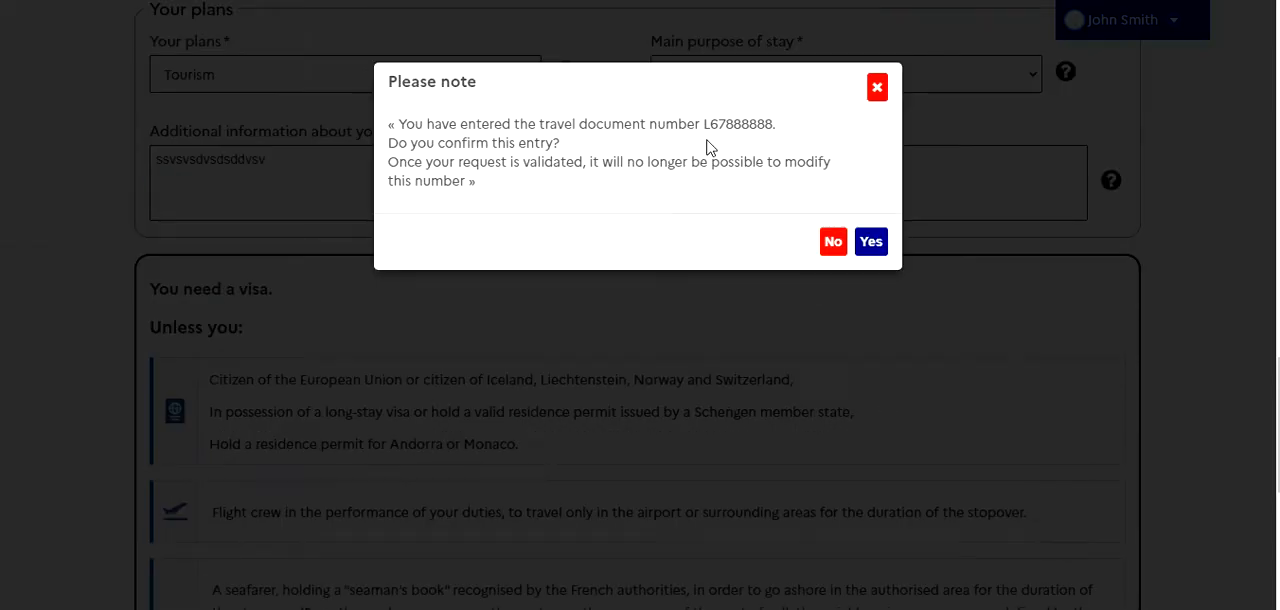
left_click(860, 249)
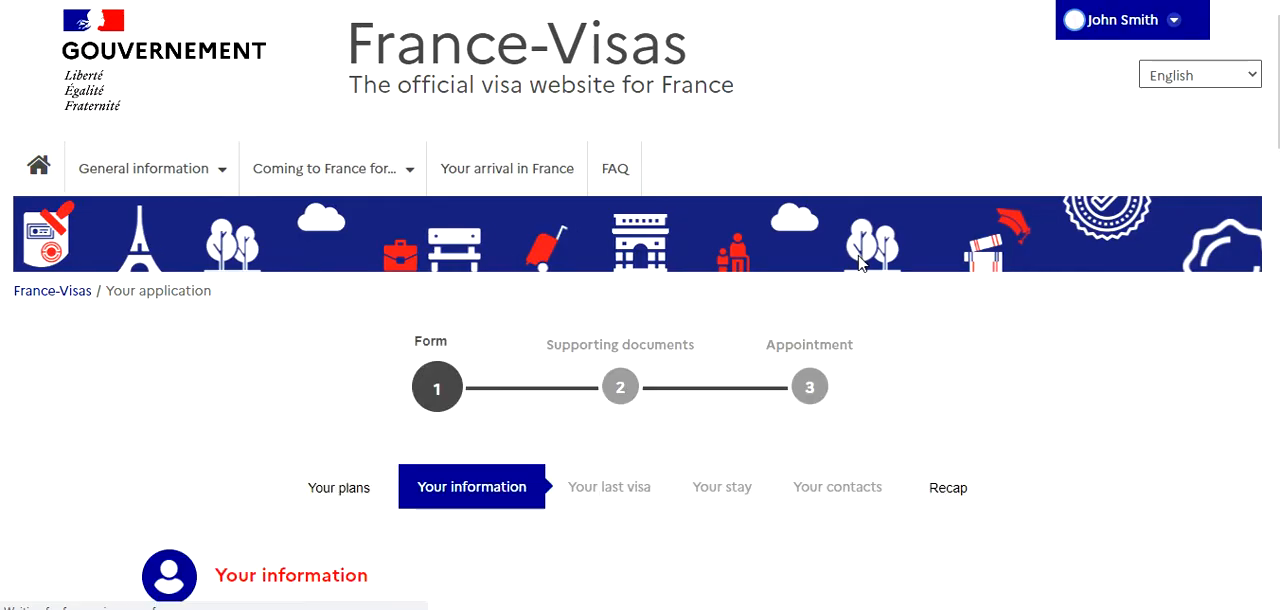
scroll(857, 261, "down", 2)
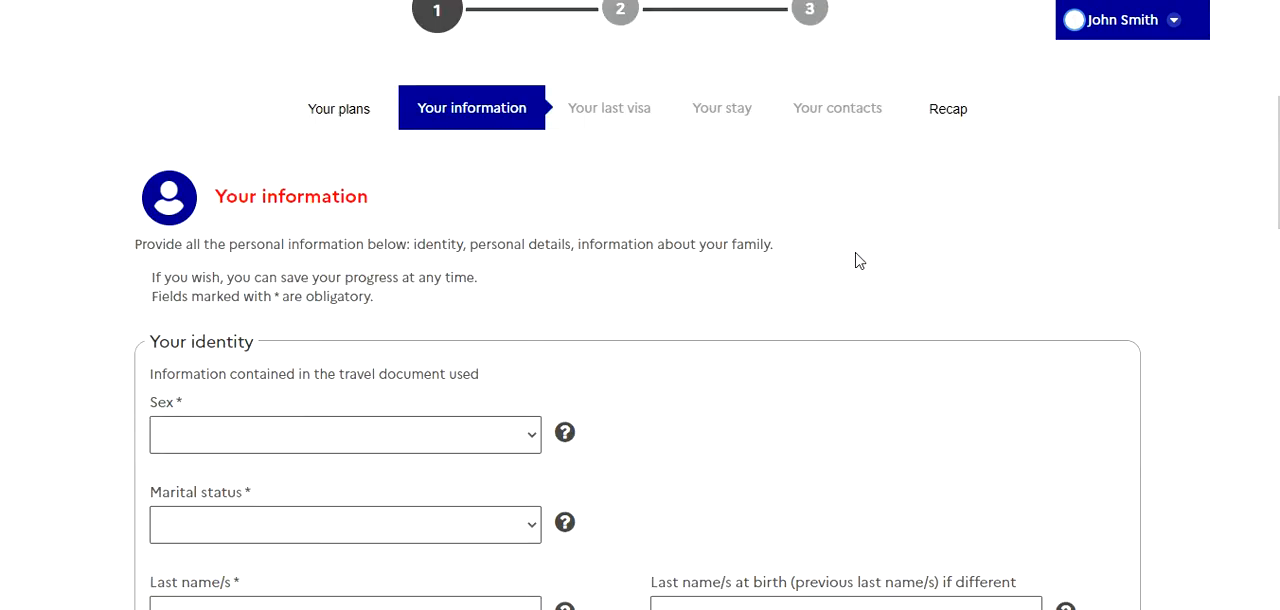
Set the applicant's sex to Male and marital status to Single in the identity details
scroll(857, 261, "down", 3)
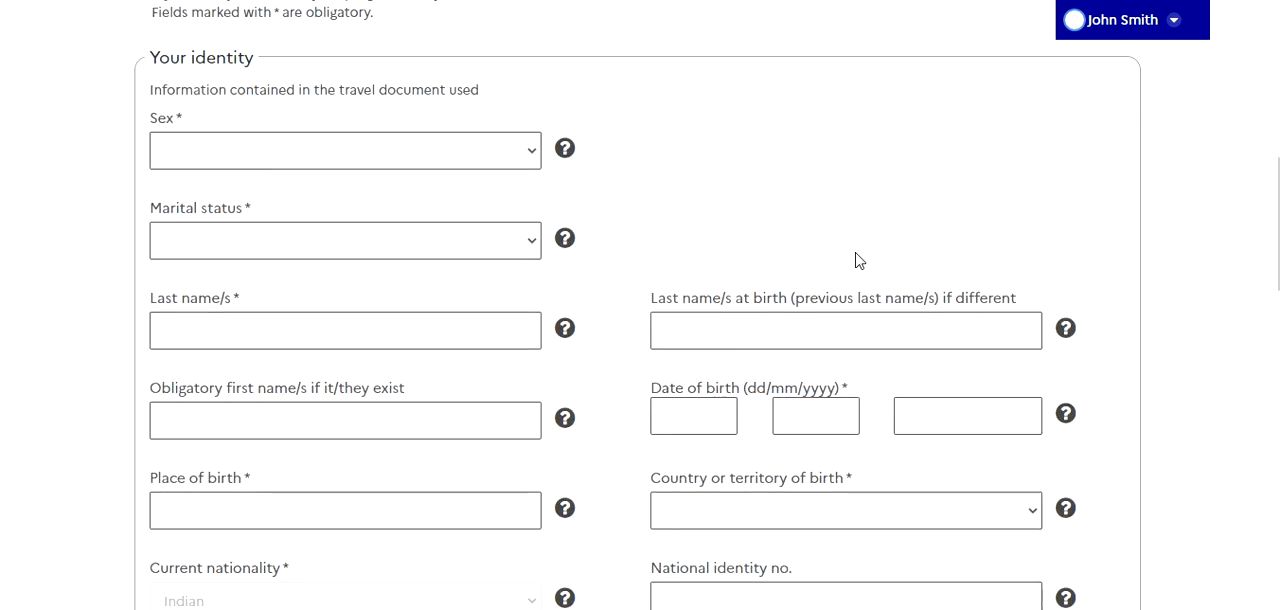
scroll(730, 248, "up", 3)
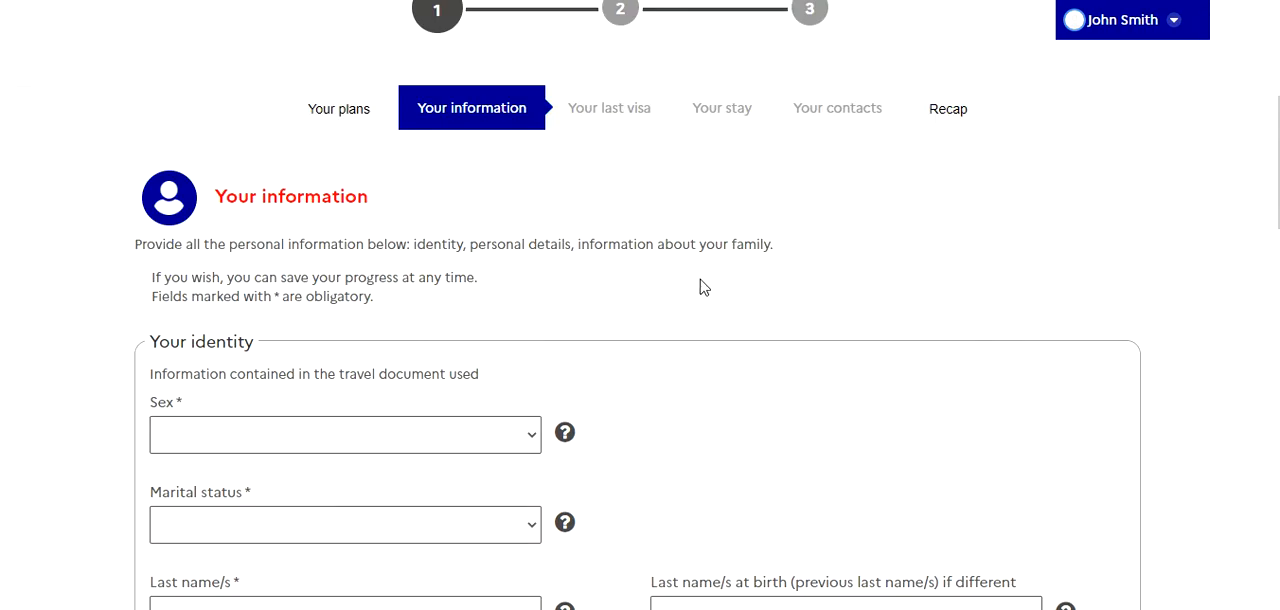
scroll(700, 287, "down", 4)
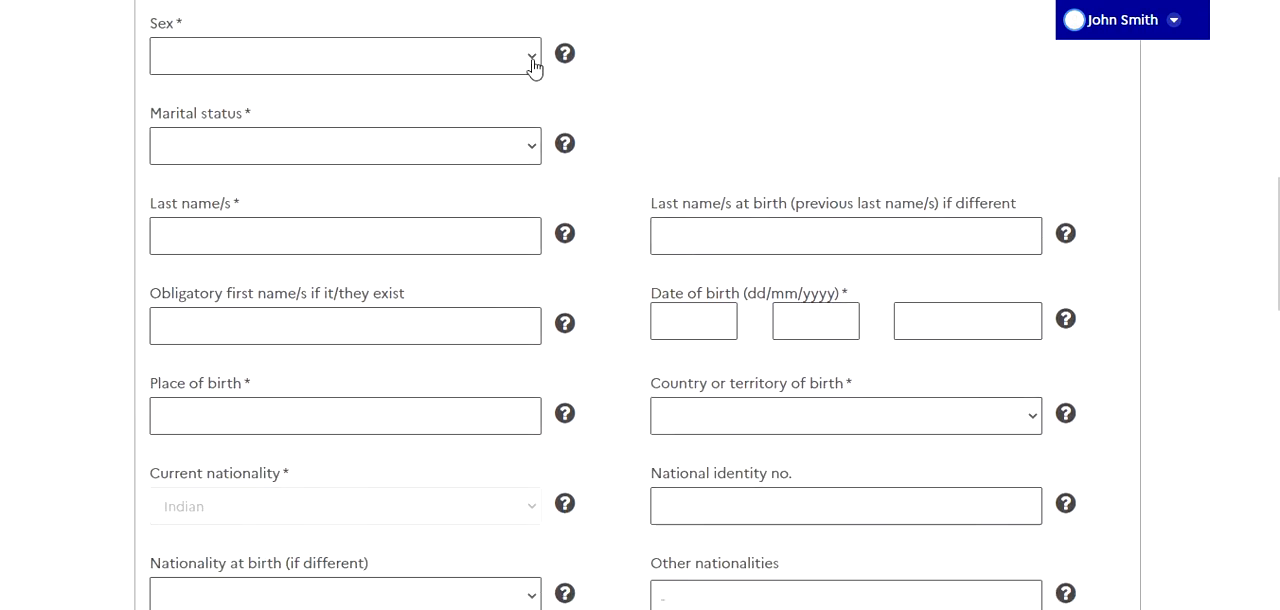
left_click(528, 63)
left_click(505, 122)
left_click(526, 145)
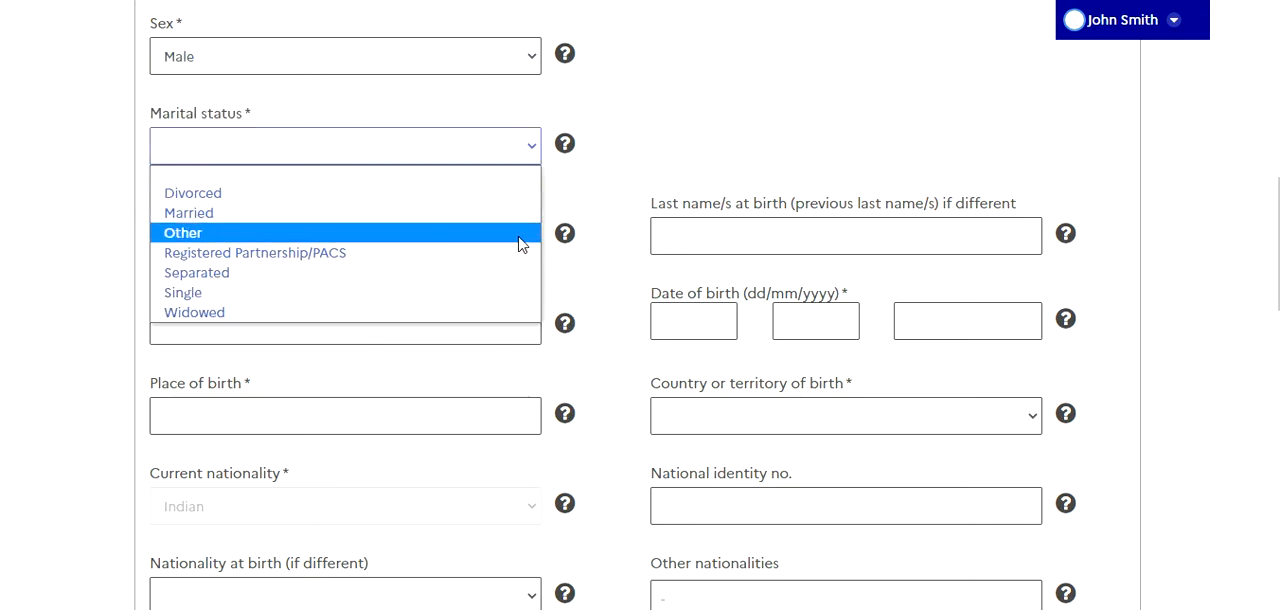
left_click(523, 293)
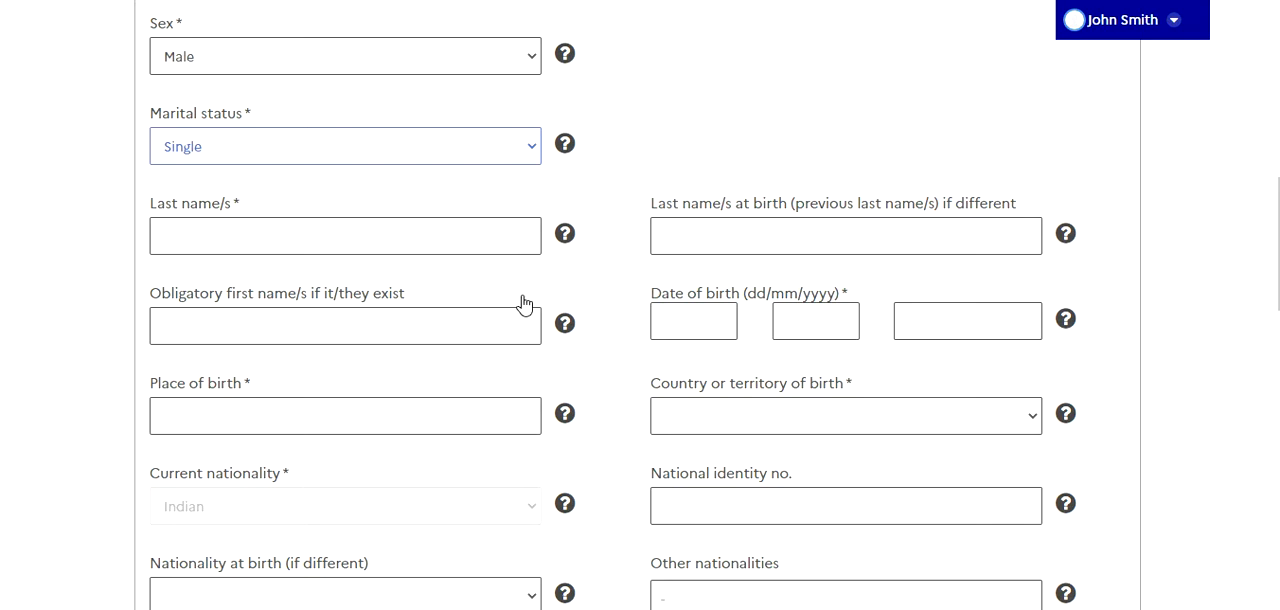
left_click(526, 237)
left_click(656, 166)
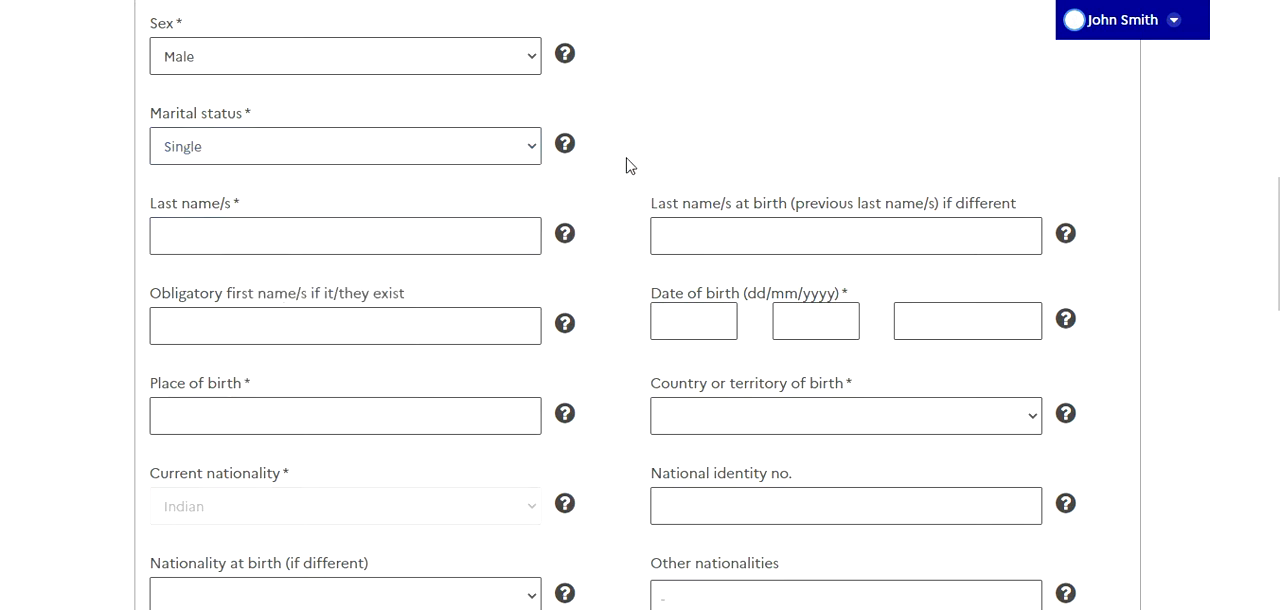
Set the current job to Computer engineer and its sector to Manufacturing industry
scroll(208, 166, "down", 5)
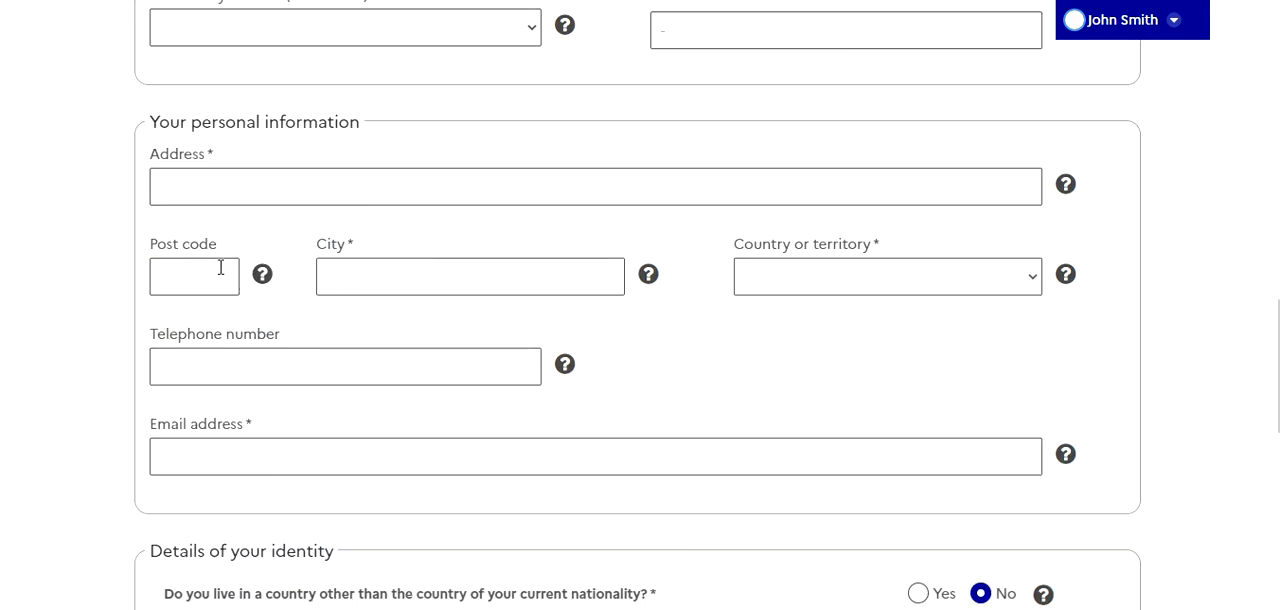
scroll(221, 268, "down", 4)
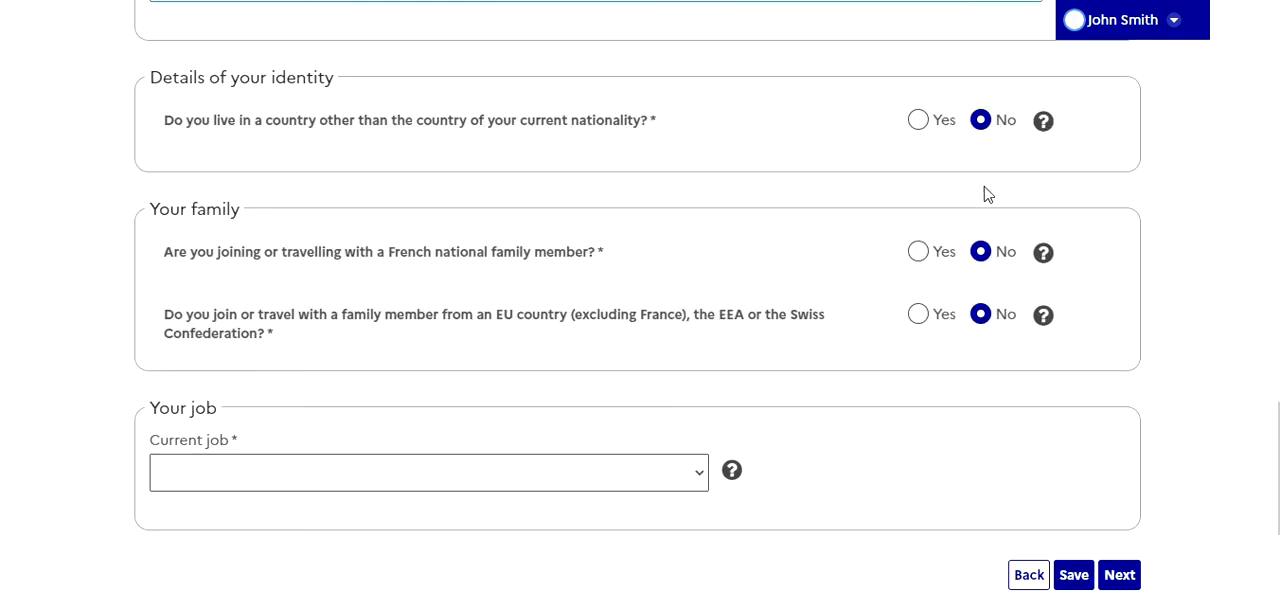
scroll(912, 276, "down", 1)
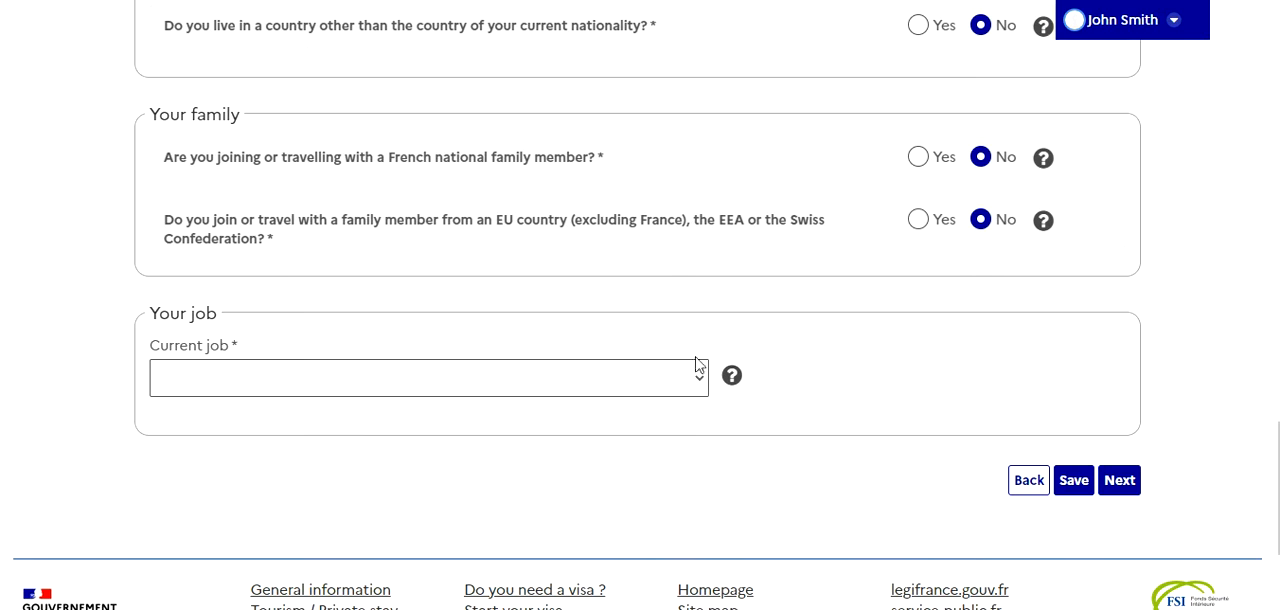
left_click(652, 389)
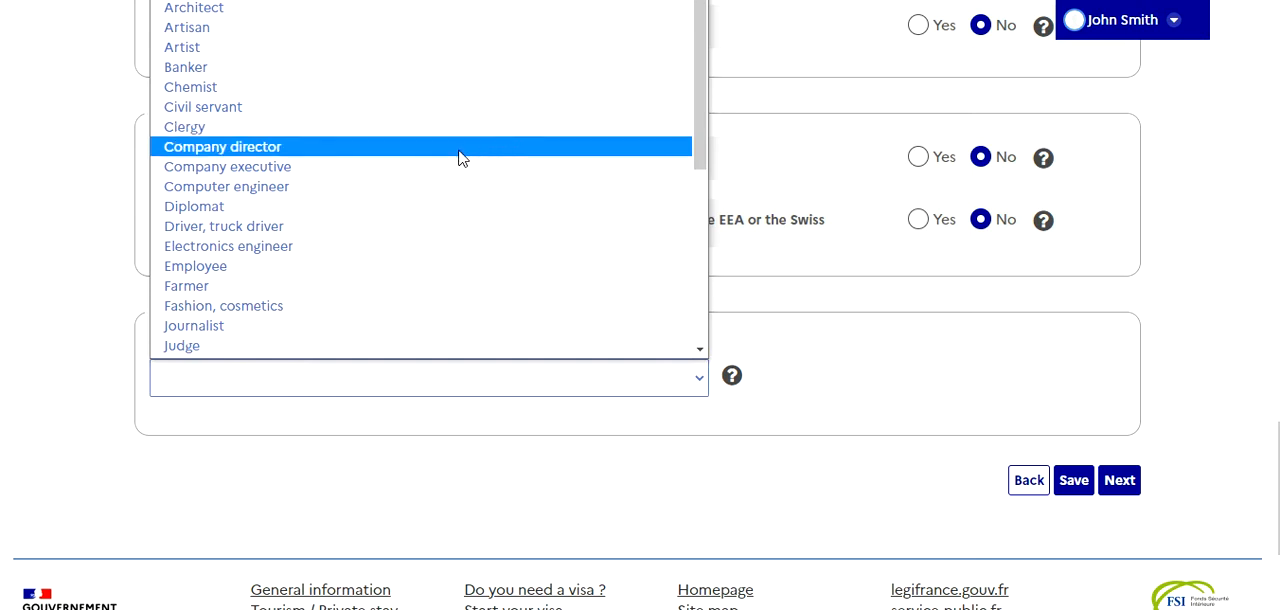
left_click(352, 188)
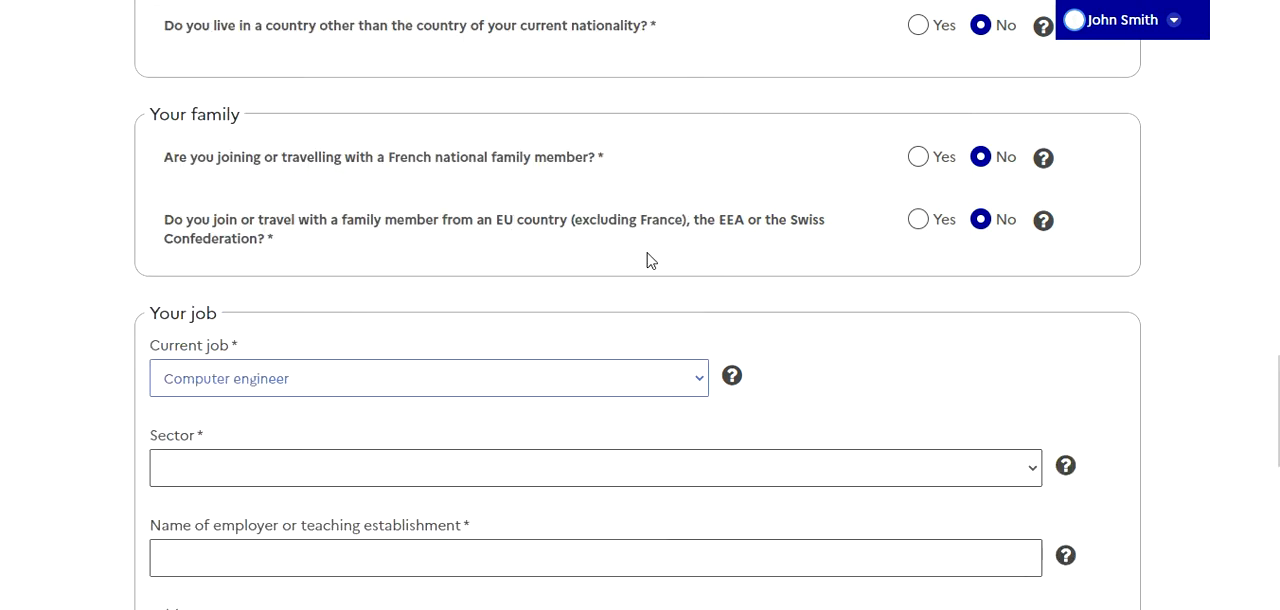
scroll(640, 258, "down", 3)
left_click(941, 197)
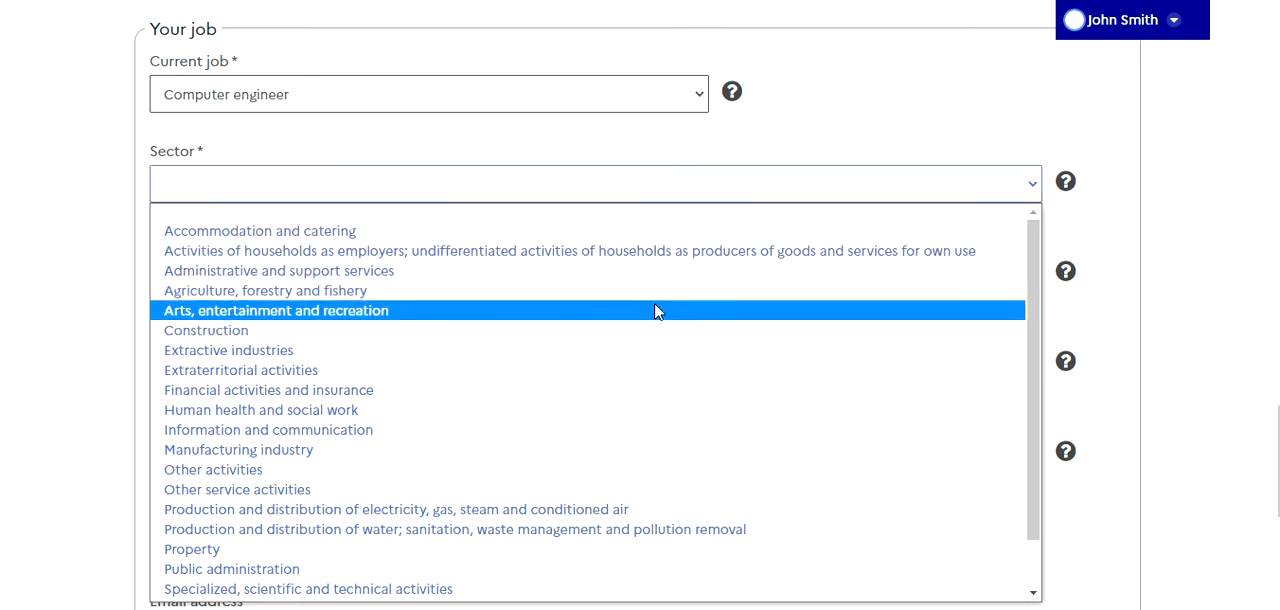
left_click(435, 451)
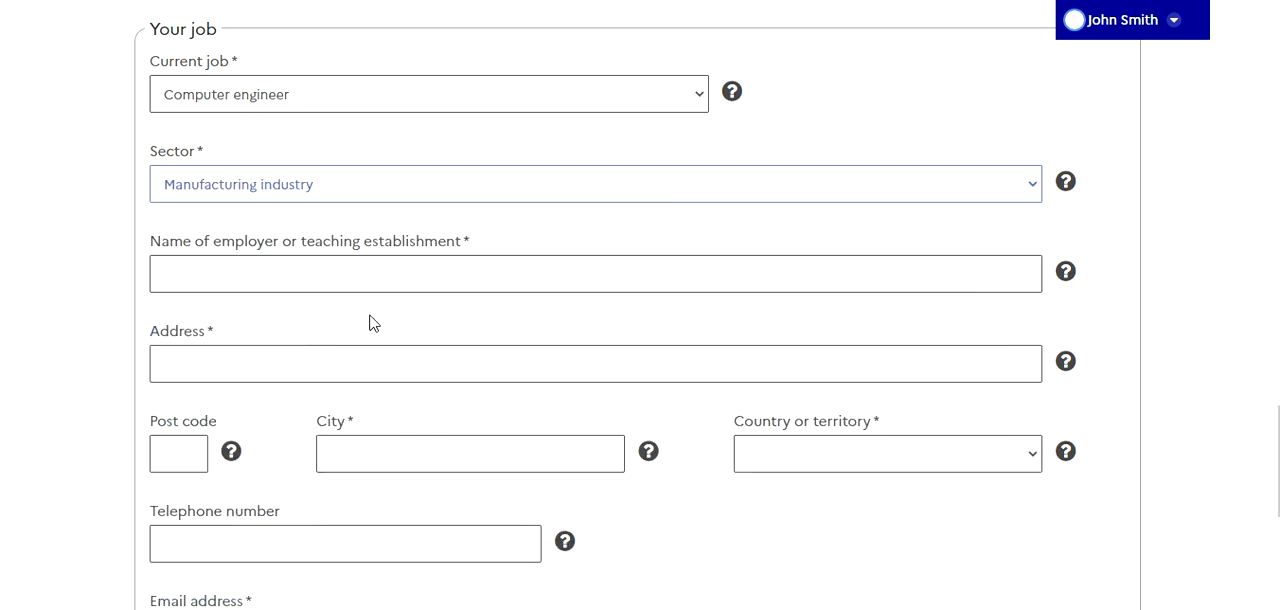
Review the employer fields and the available current jobs, keeping Computer engineer as the choice
scroll(369, 323, "down", 2)
scroll(604, 405, "up", 1)
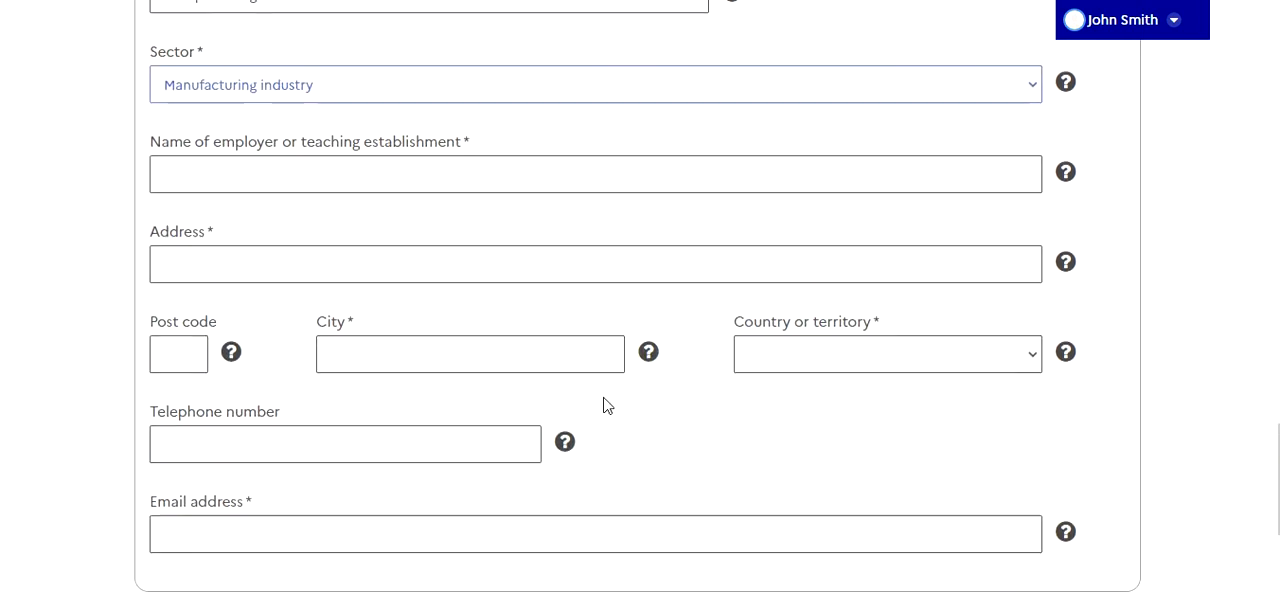
scroll(604, 405, "up", 1)
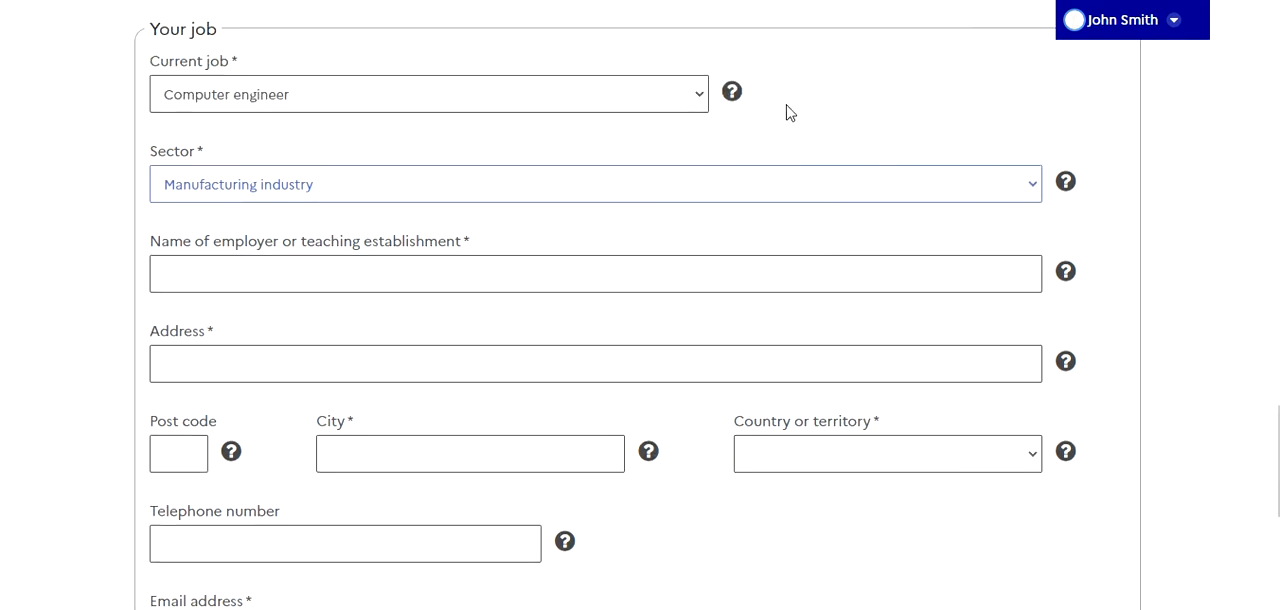
left_click(695, 98)
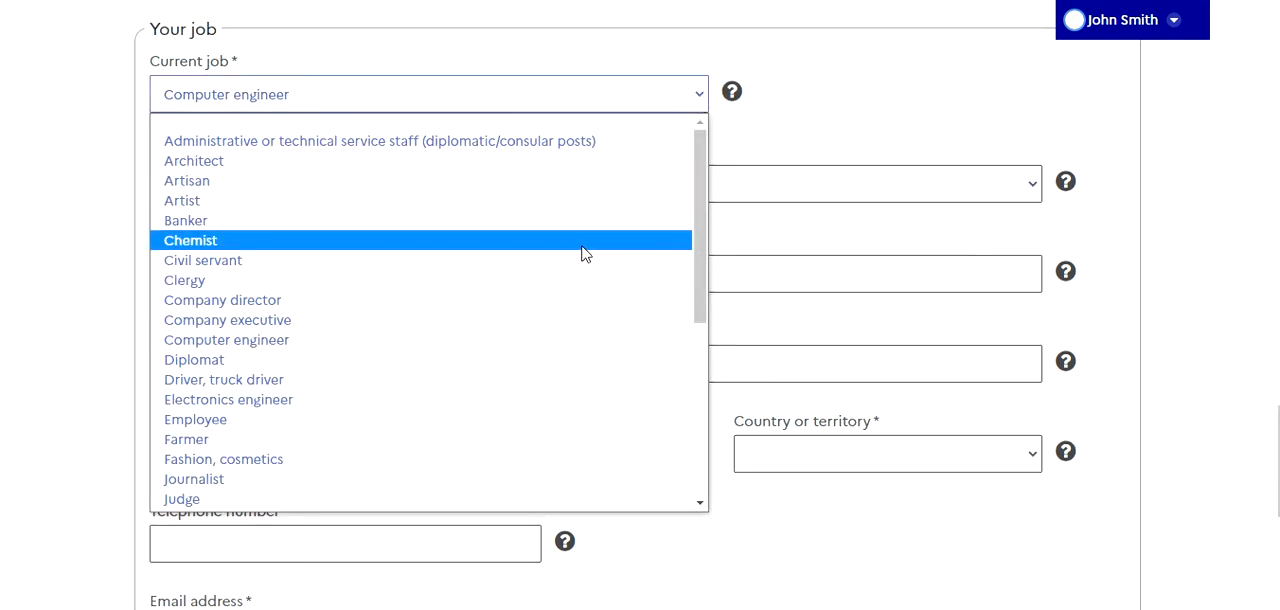
scroll(583, 257, "down", 4)
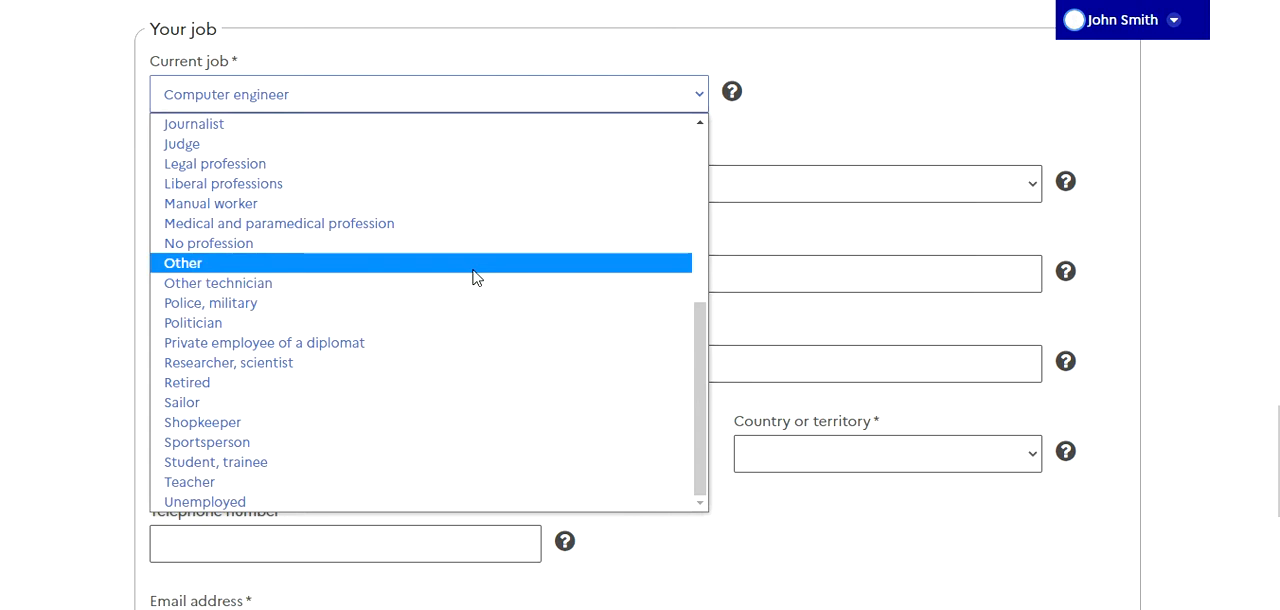
scroll(476, 277, "up", 2)
scroll(476, 277, "up", 2)
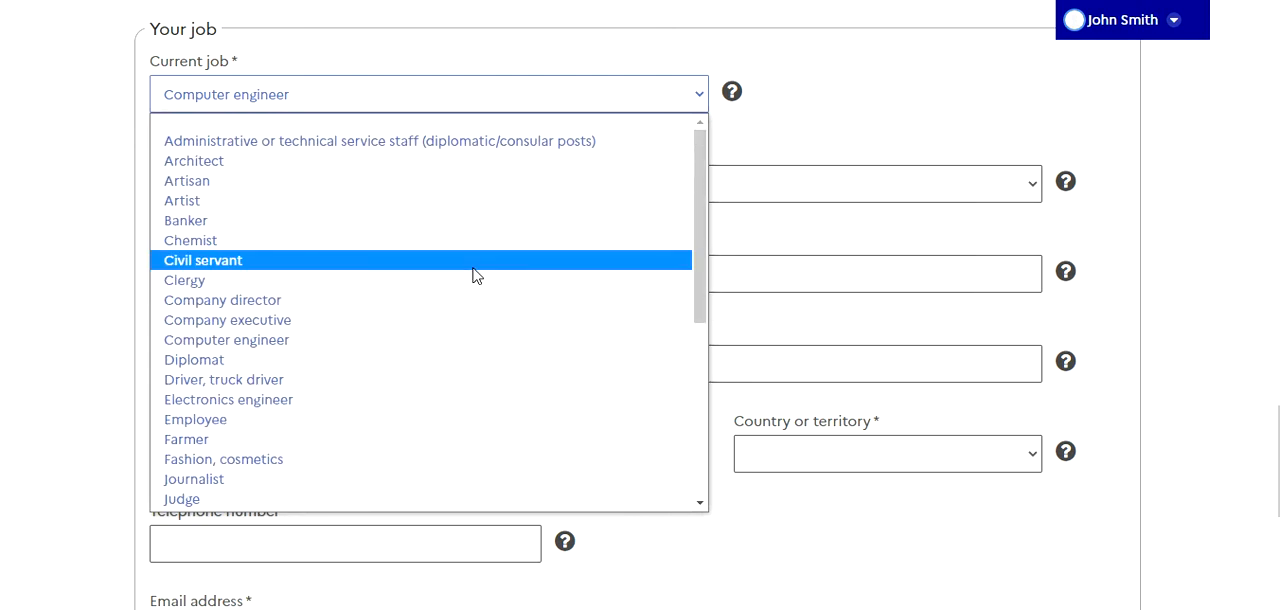
left_click(185, 343)
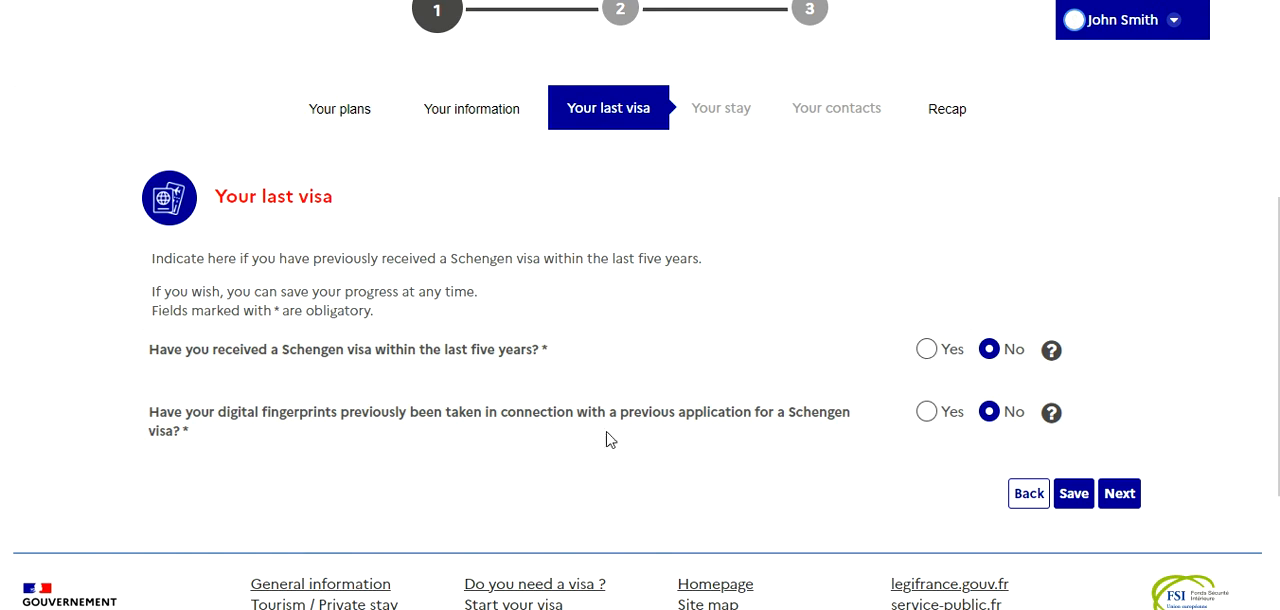
Leave both previous Schengen visa questions answered No and proceed to the Your stay section
scroll(777, 459, "down", 1)
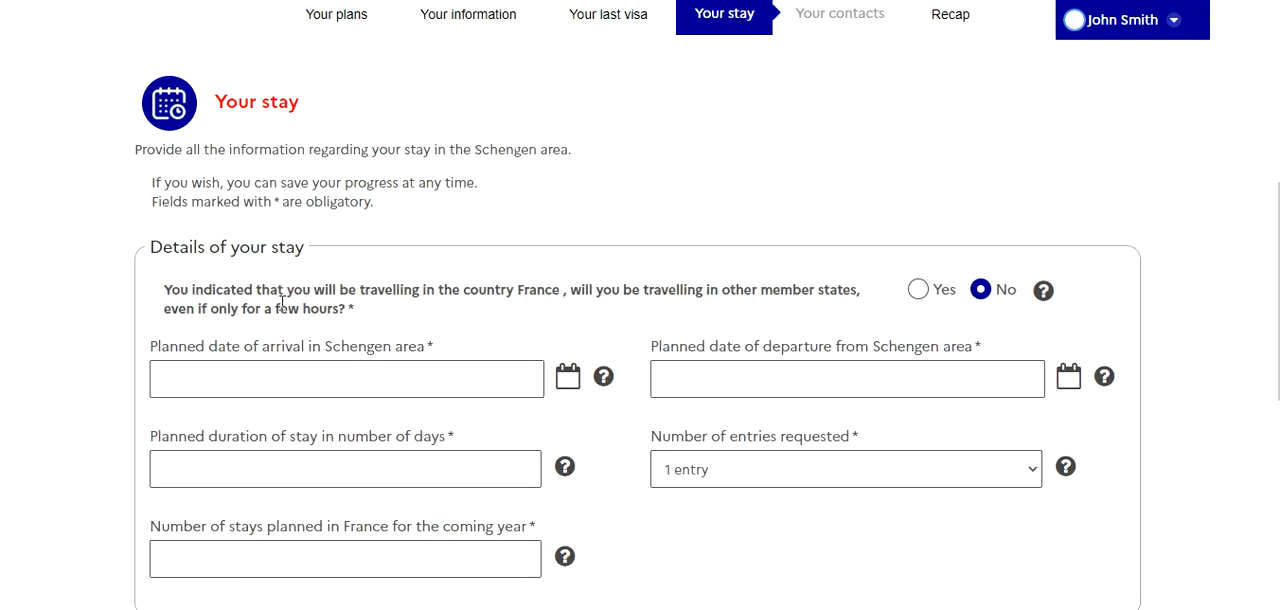
scroll(577, 377, "down", 3)
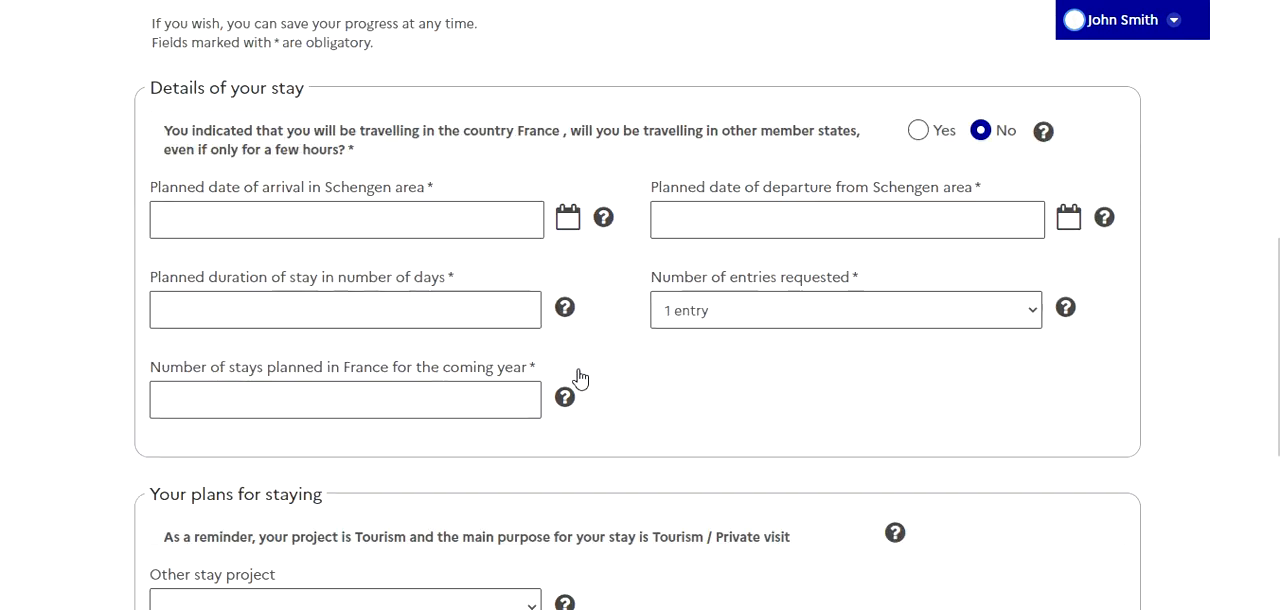
scroll(577, 377, "up", 2)
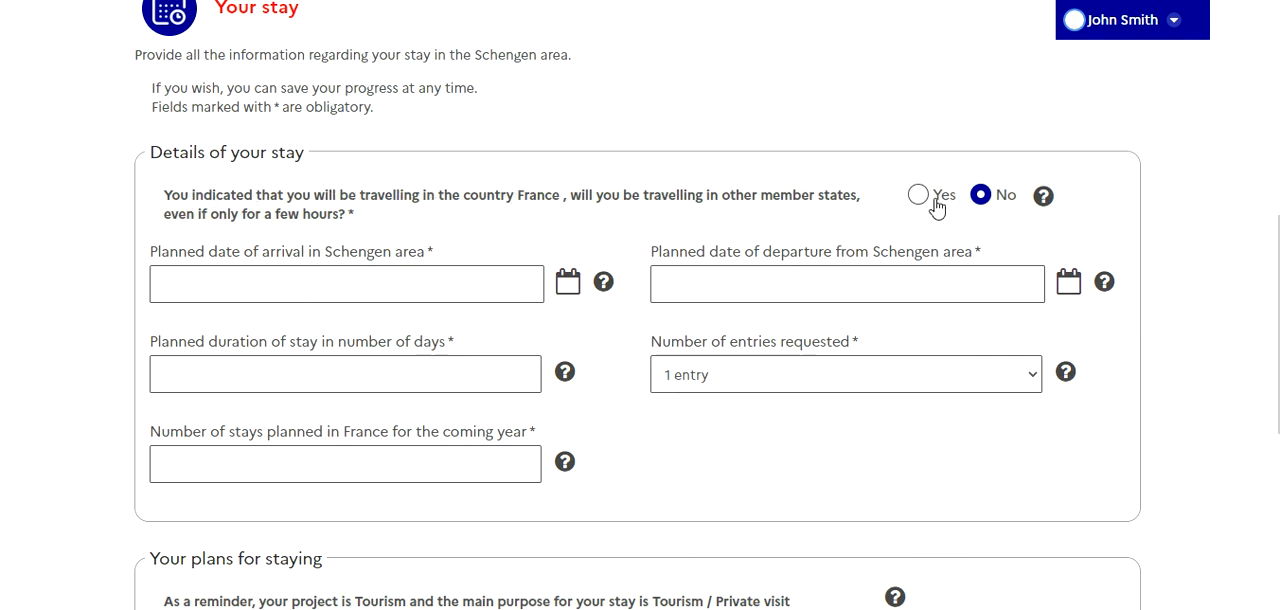
Set the planned date of arrival in the Schengen area to 30/09/2022
left_click(506, 295)
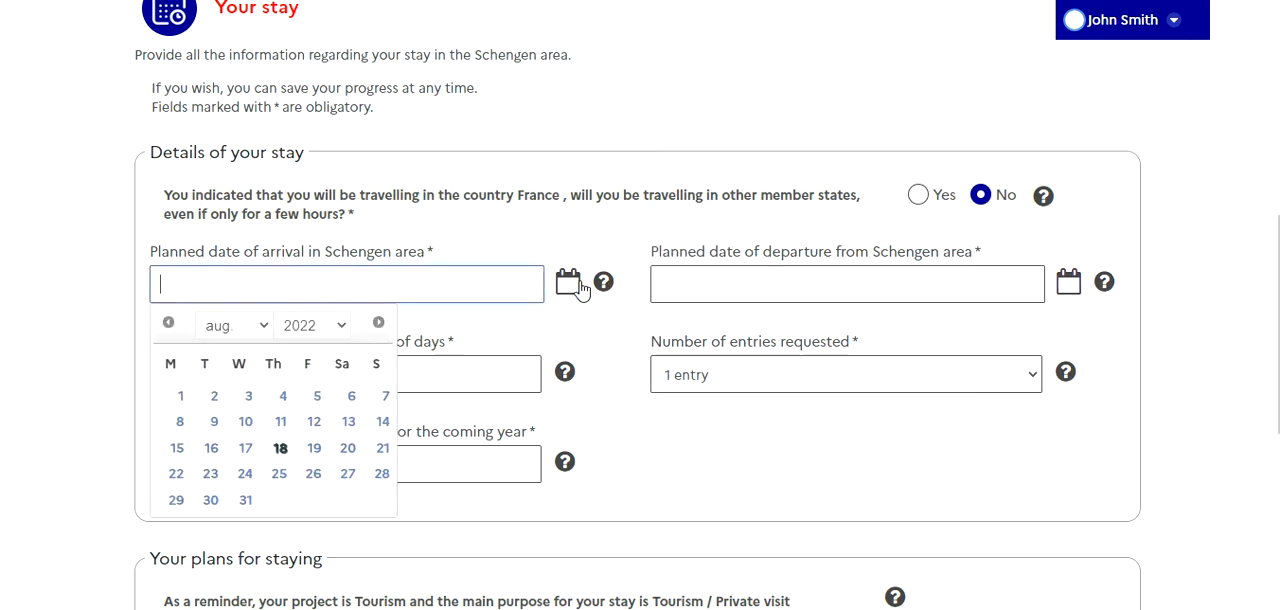
left_click(274, 328)
key("Escape")
key("Down")
left_click(314, 500)
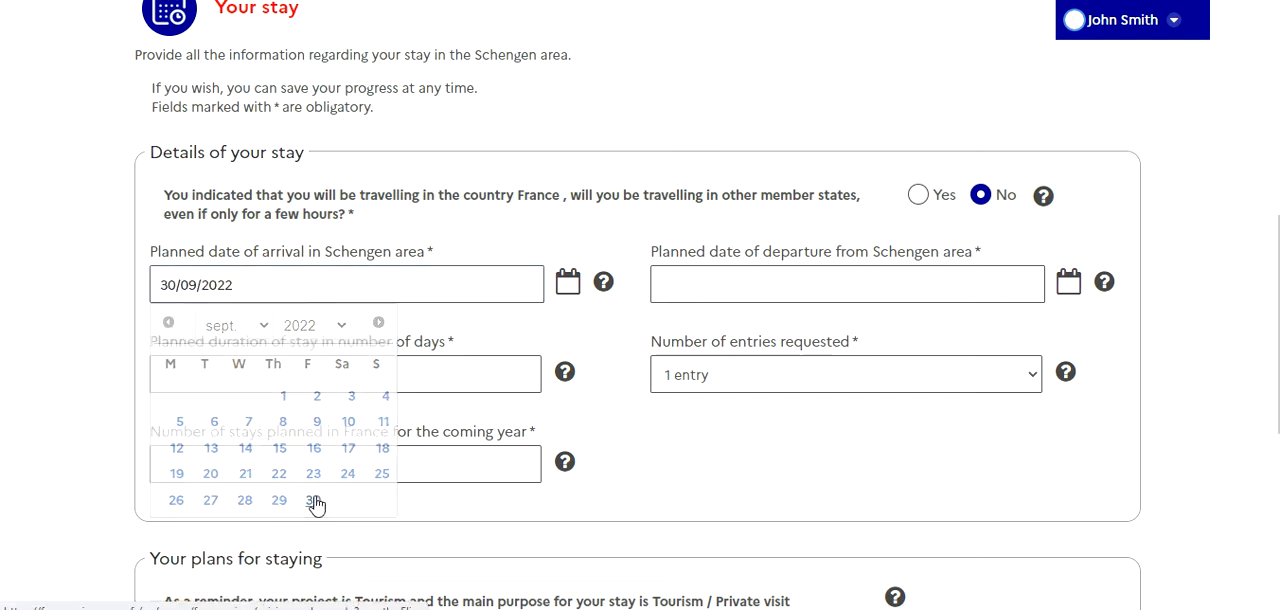
Set the planned date of departure from the Schengen area to 31/10/2022
left_click(1068, 285)
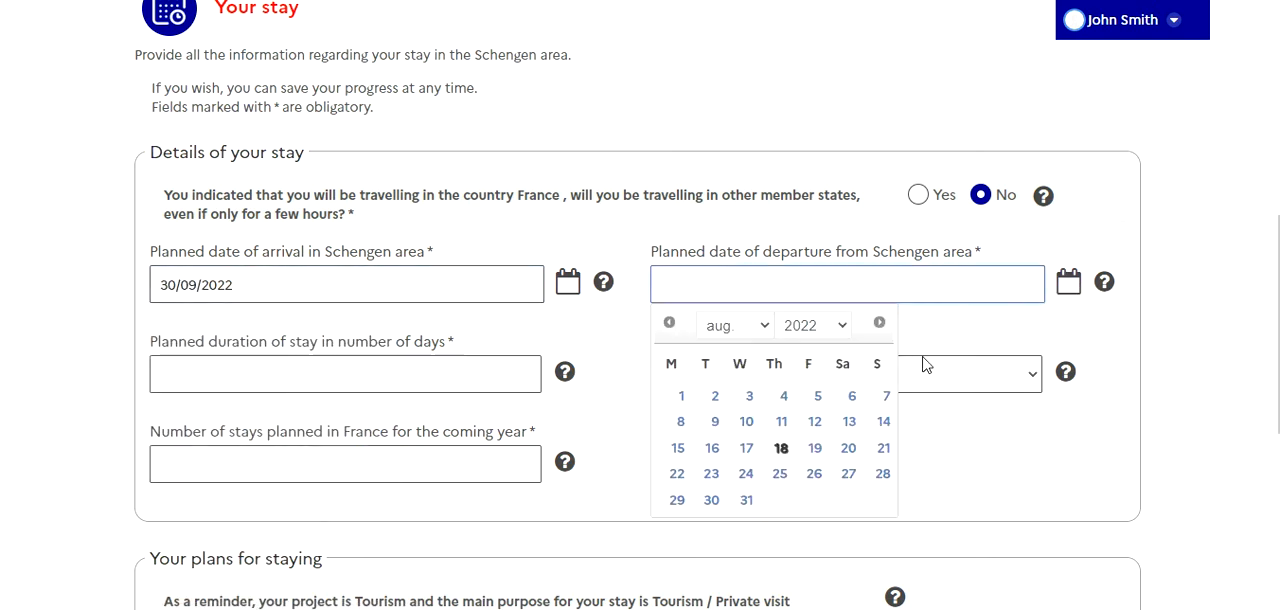
left_click(765, 330)
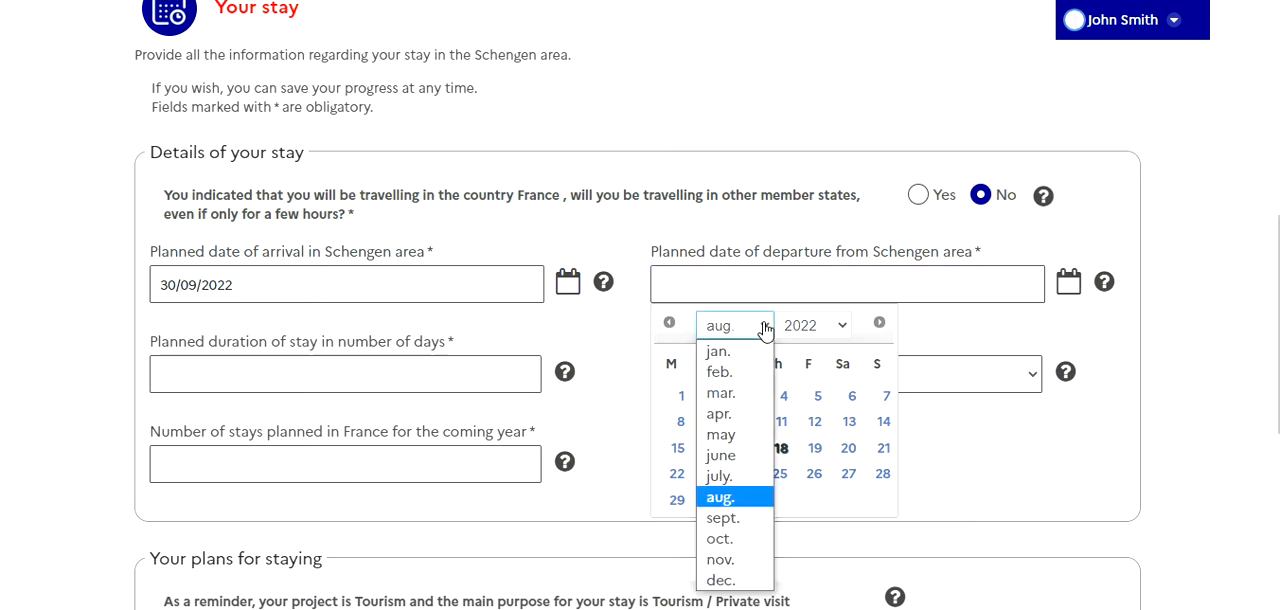
left_click(735, 544)
left_click(677, 526)
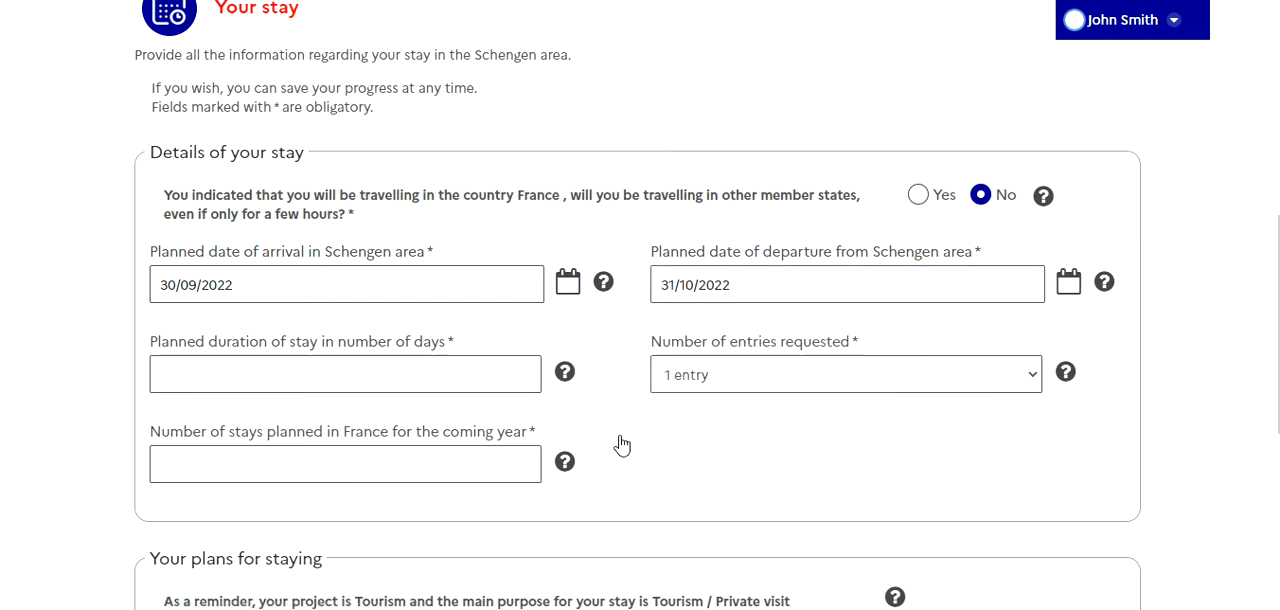
Enter 31 days as the planned duration of stay and request 1 entry
left_click(503, 378)
type("31")
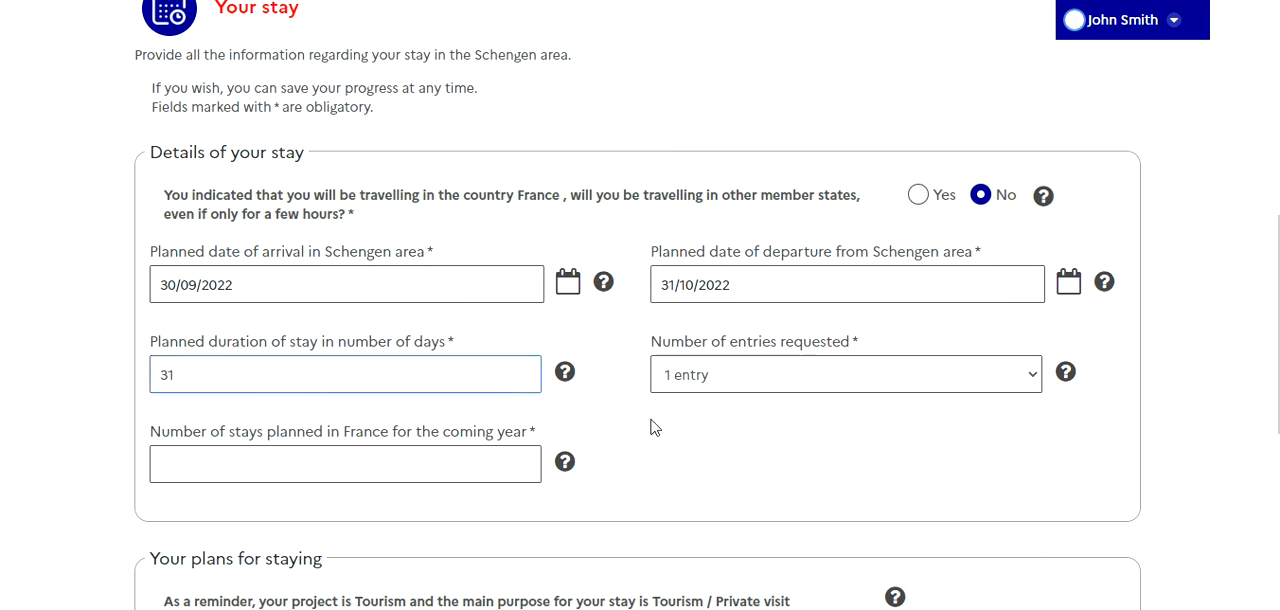
left_click(734, 372)
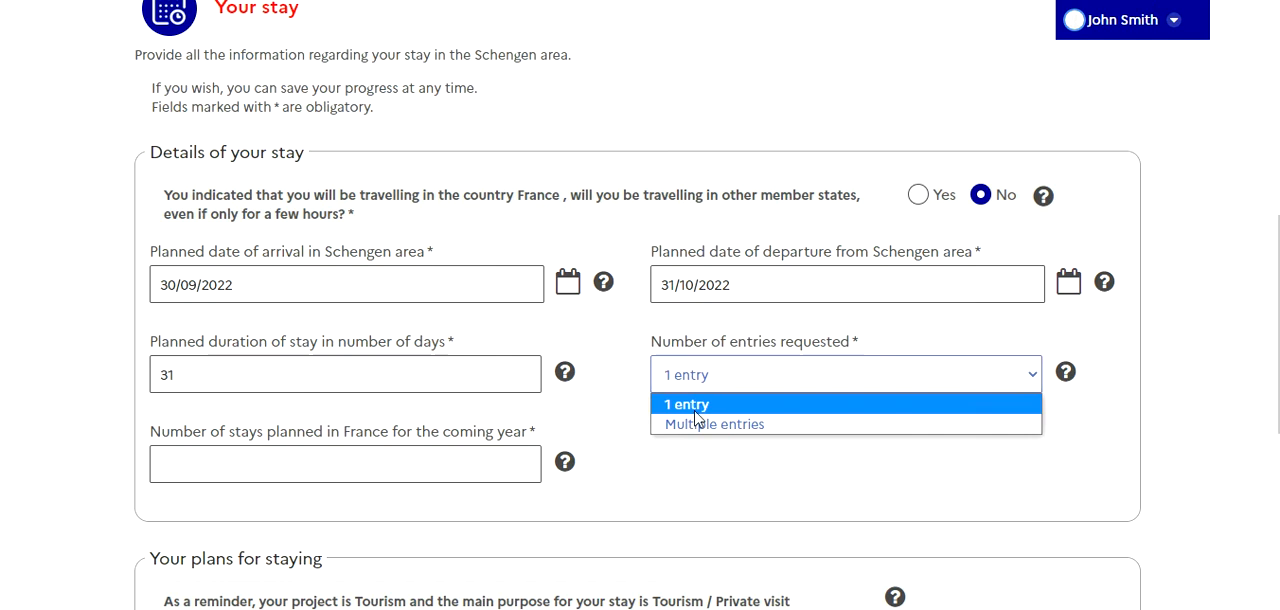
left_click(695, 410)
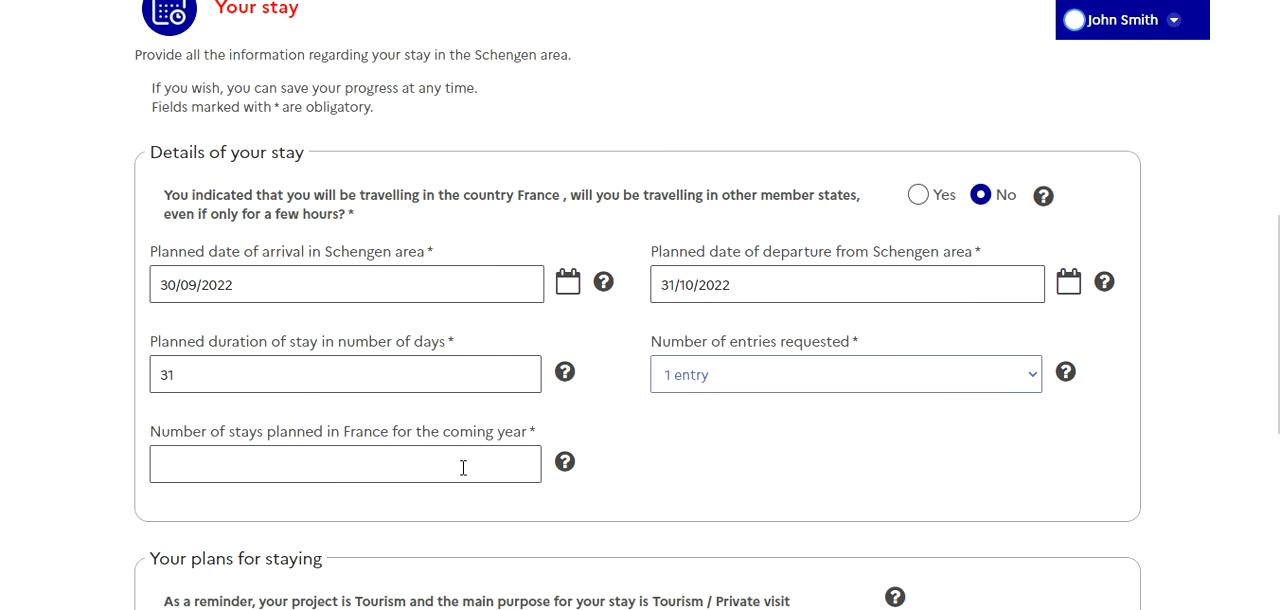
Check the help for the number of stays planned in France for the coming year and set it to 0
scroll(481, 472, "down", 1)
left_click(429, 364)
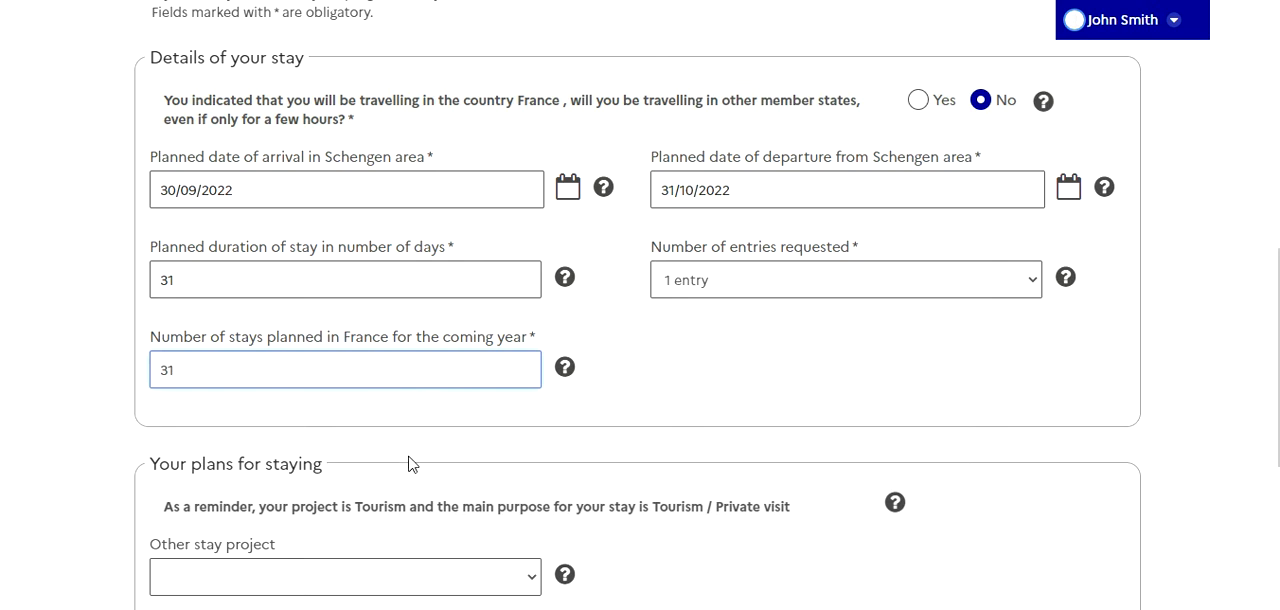
scroll(400, 458, "down", 2)
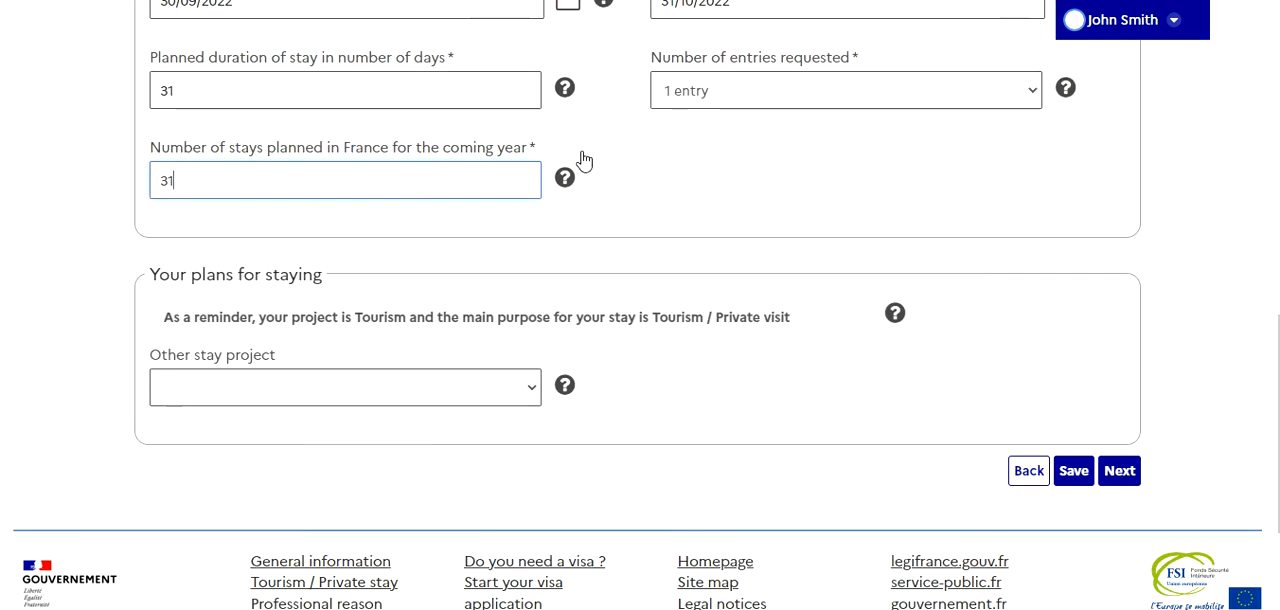
mouse_move(566, 186)
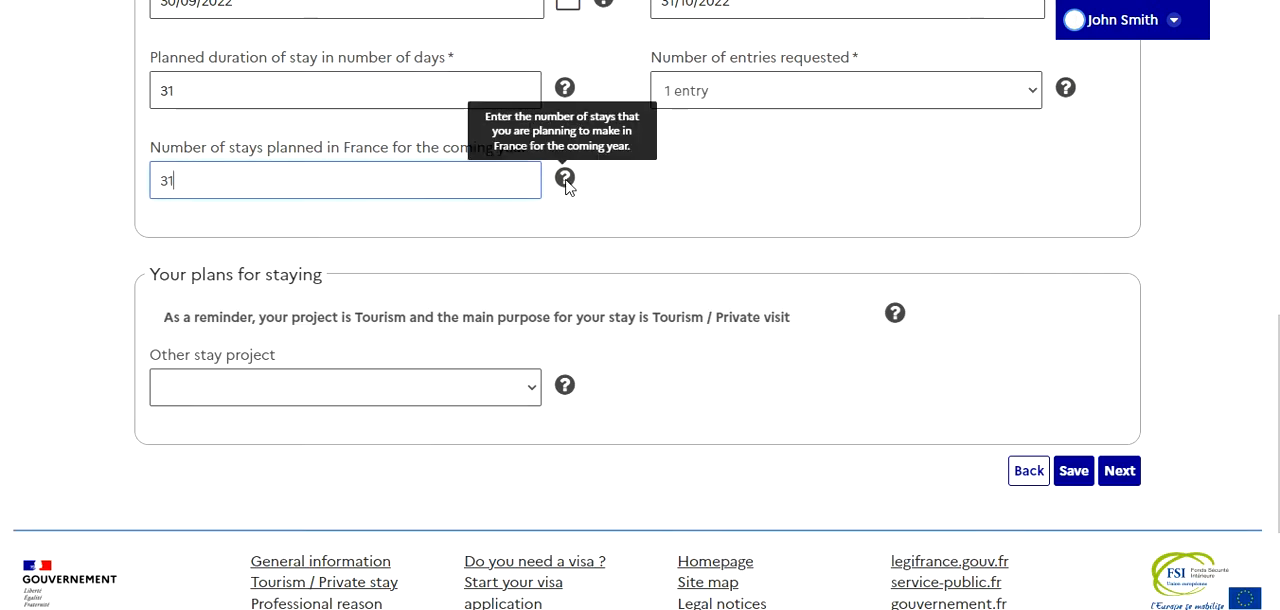
left_click_drag(331, 183, 134, 200)
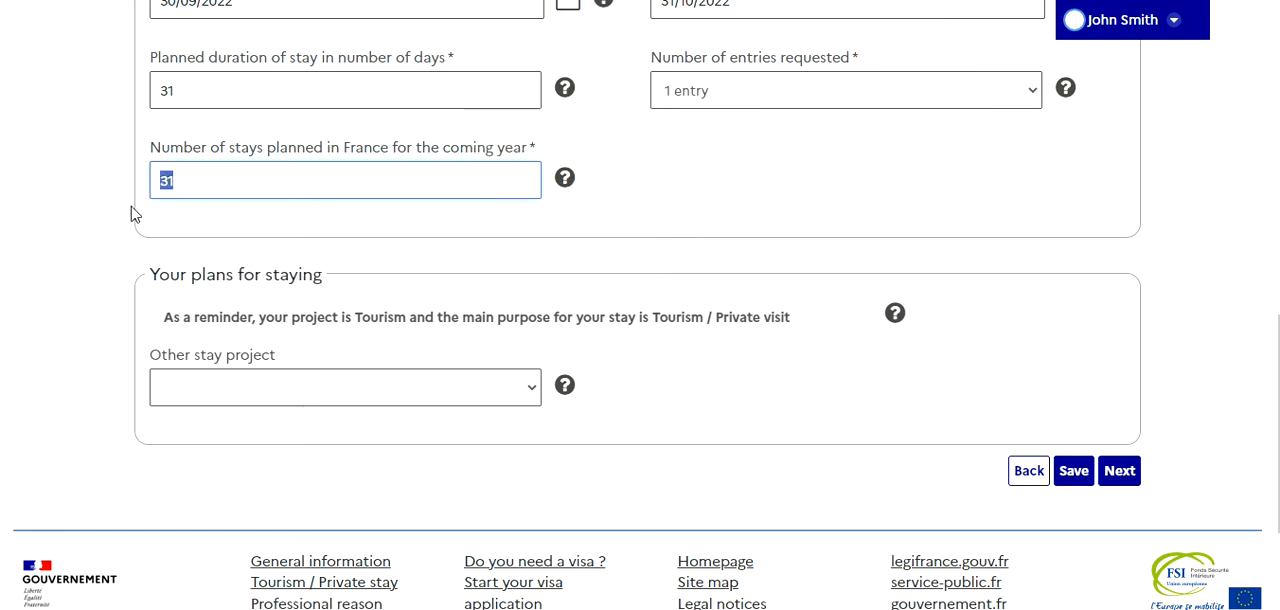
type("0")
Set the other stay project to Tourism and proceed to the contacts section of the form
left_click(527, 400)
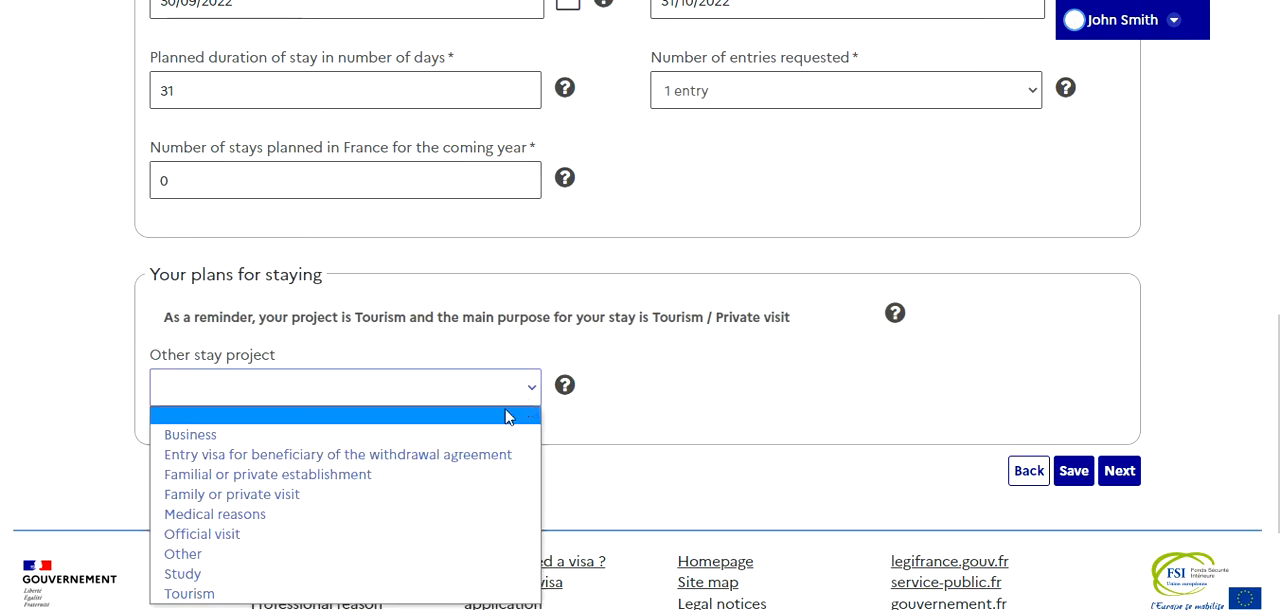
left_click(418, 594)
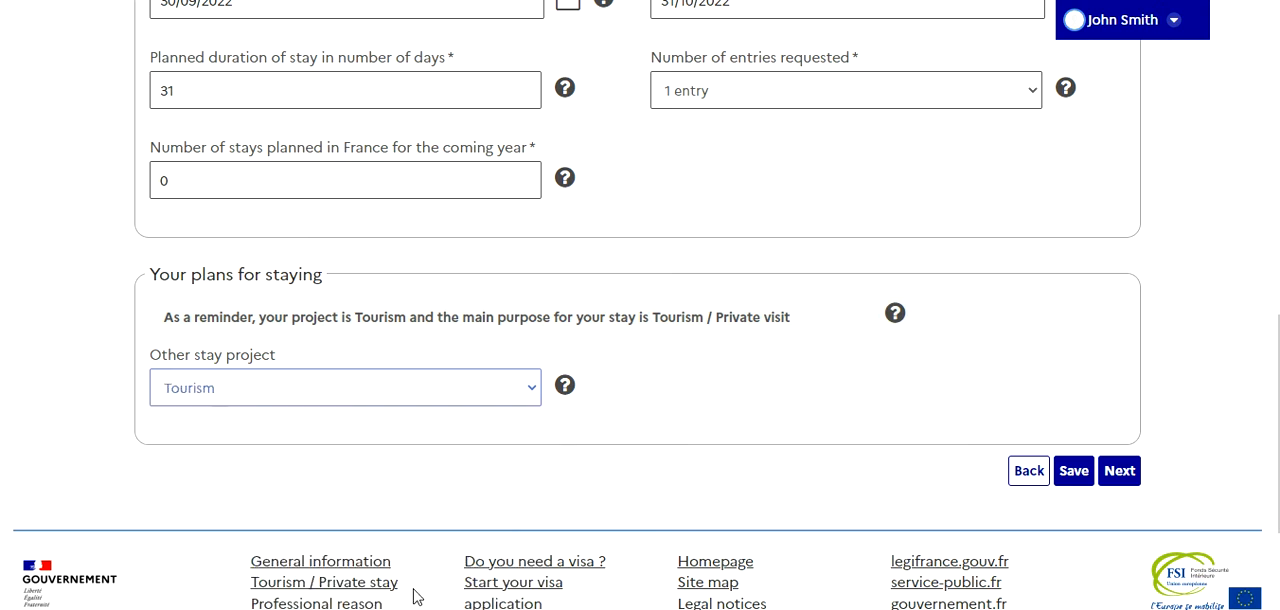
left_click(1118, 471)
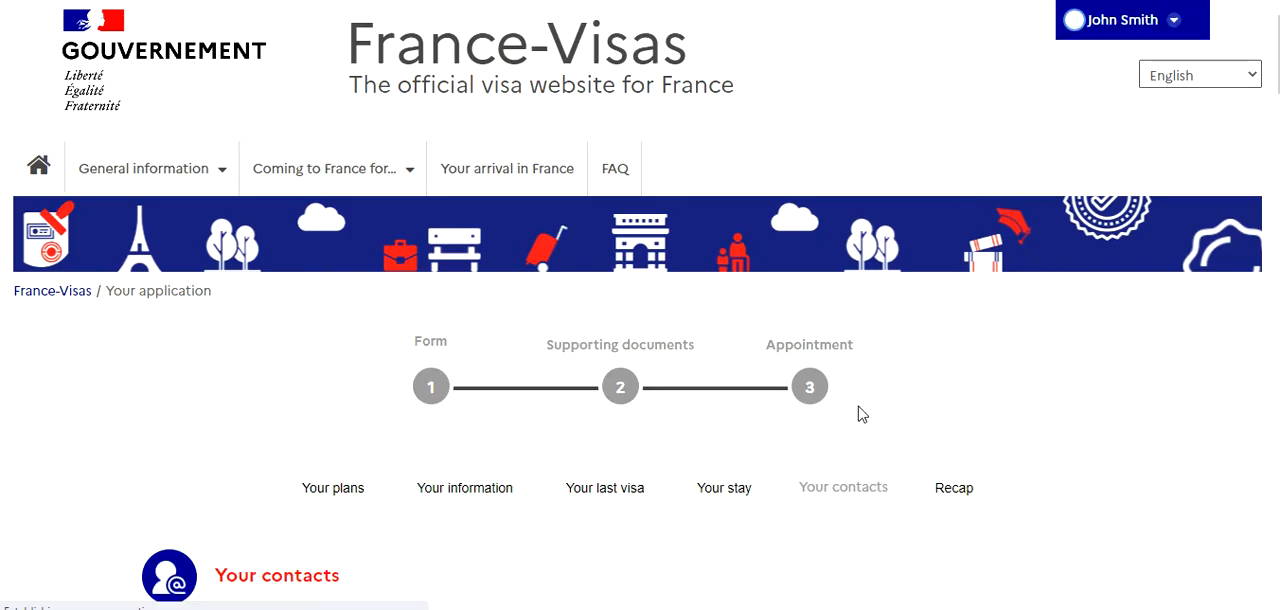
Declare the travel costs as self-funded, with prepaid accommodation, traveller's cheques, credit card and cash as means of subsistence
scroll(857, 414, "down", 4)
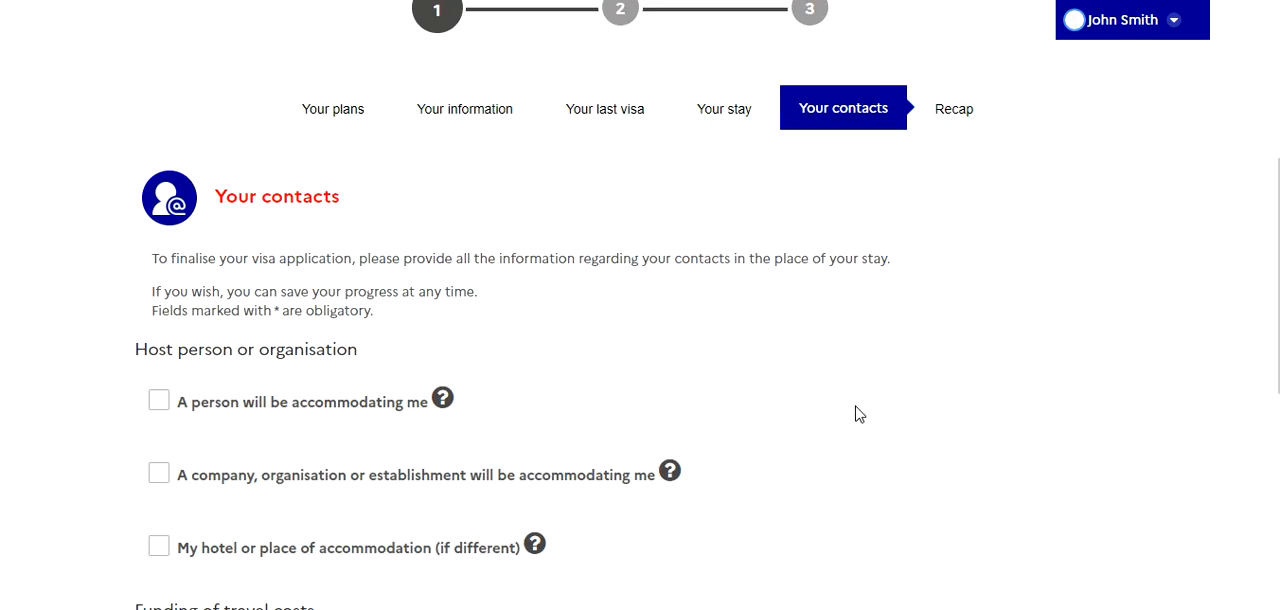
scroll(857, 414, "down", 4)
scroll(857, 414, "up", 1)
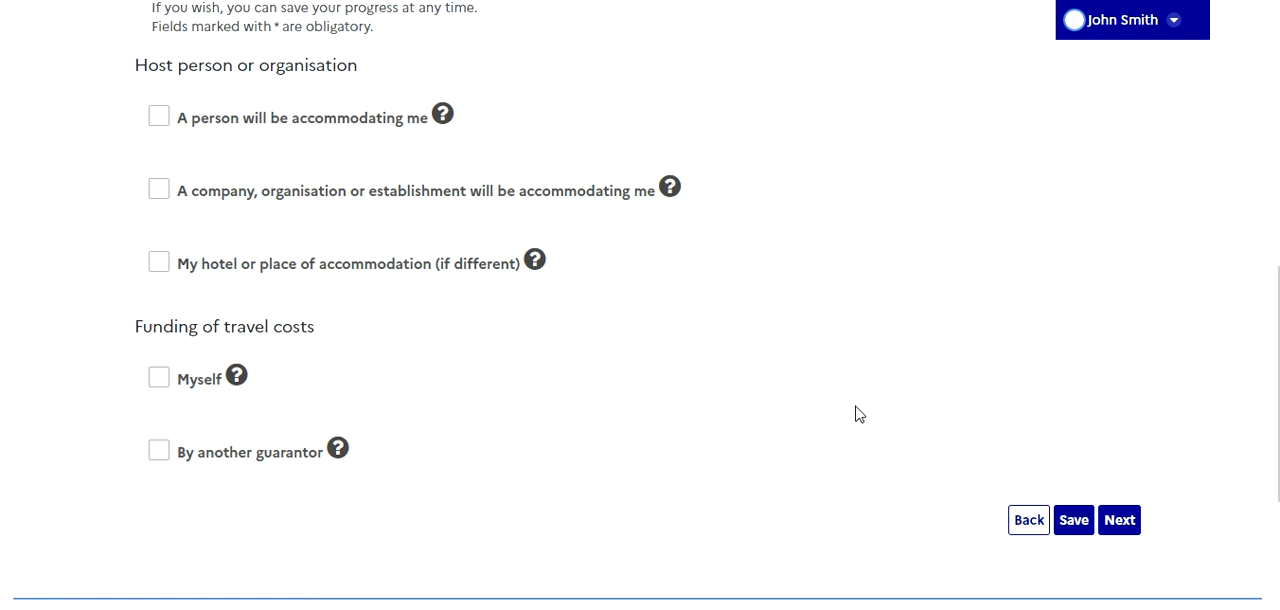
left_click(161, 385)
scroll(220, 363, "down", 3)
left_click(171, 196)
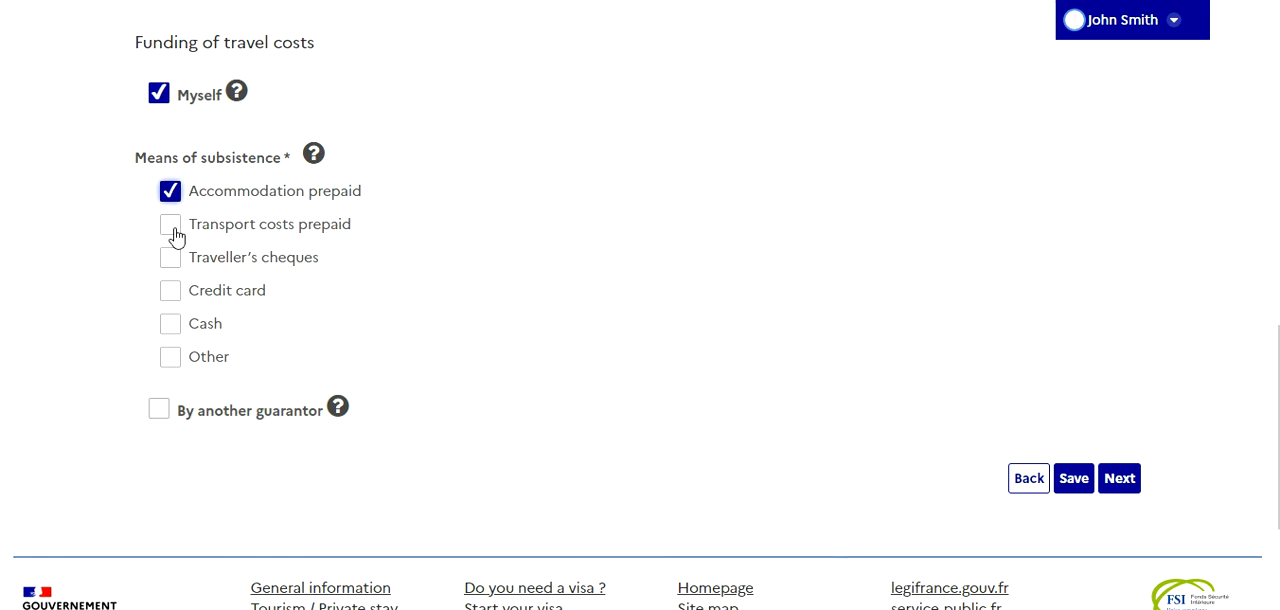
left_click(171, 260)
left_click(171, 292)
left_click(171, 327)
Select a hotel or place of accommodation as the host for the stay
scroll(317, 306, "up", 3)
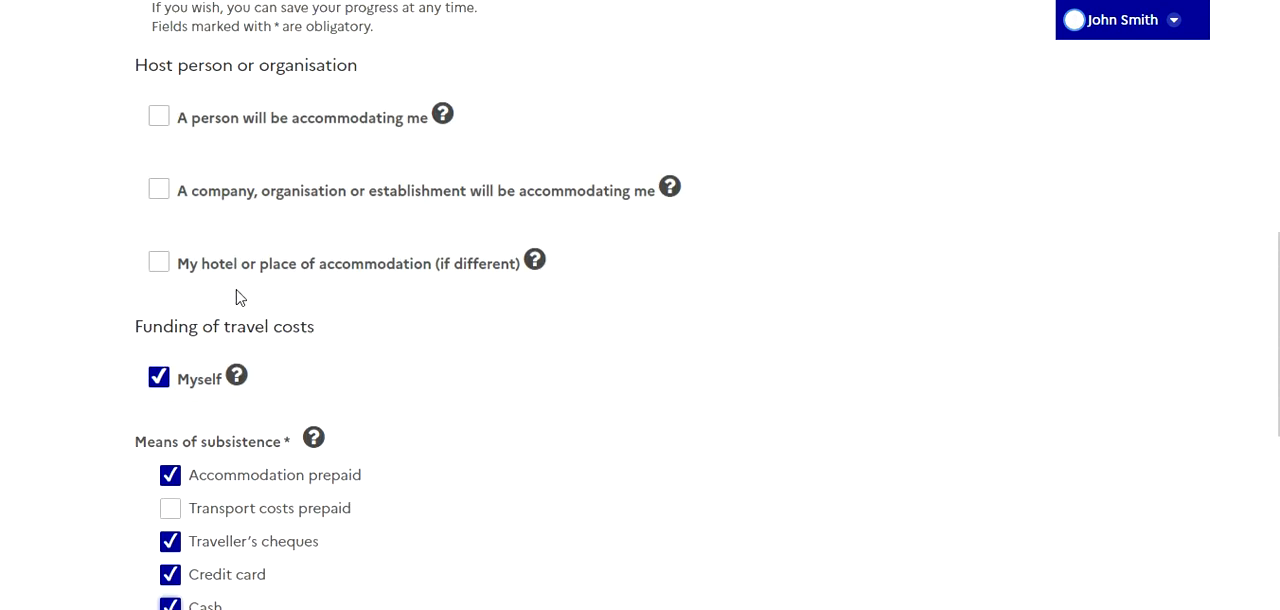
left_click(160, 268)
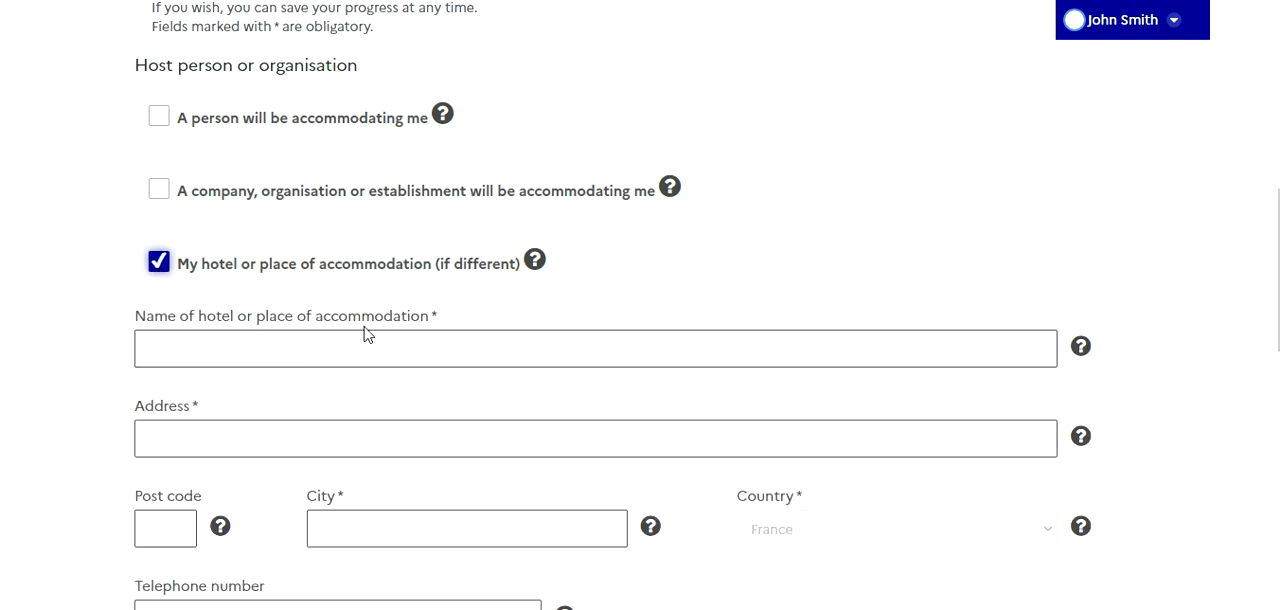
scroll(361, 338, "down", 3)
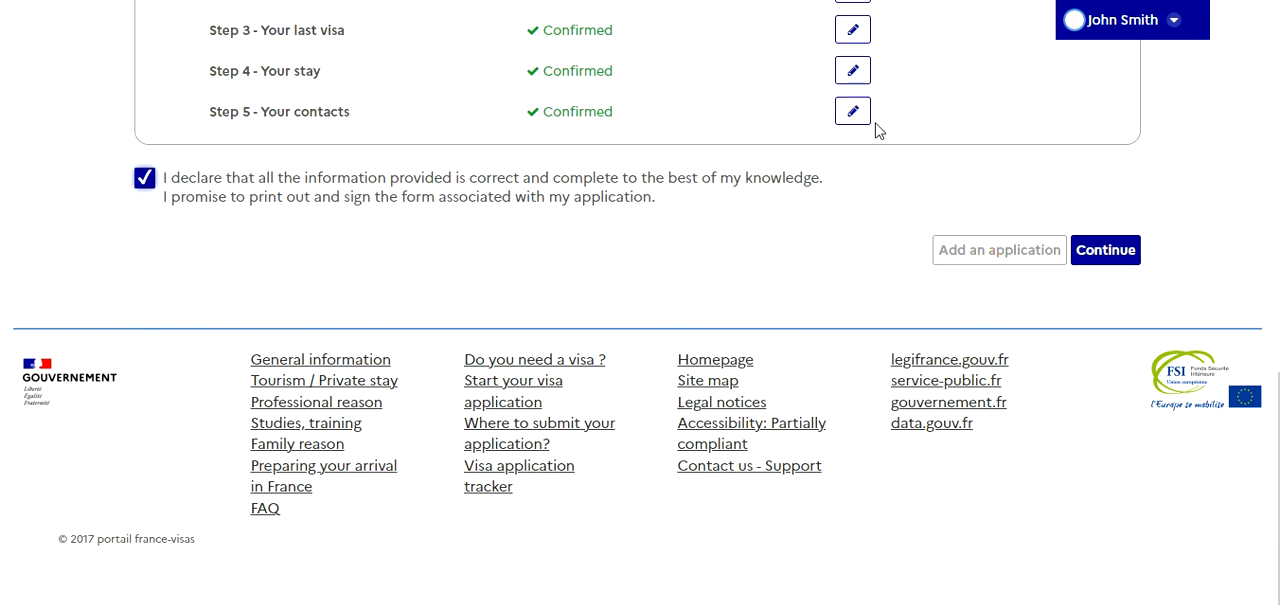
Proceed from the declared form recap to the supporting documents stage
left_click(1115, 254)
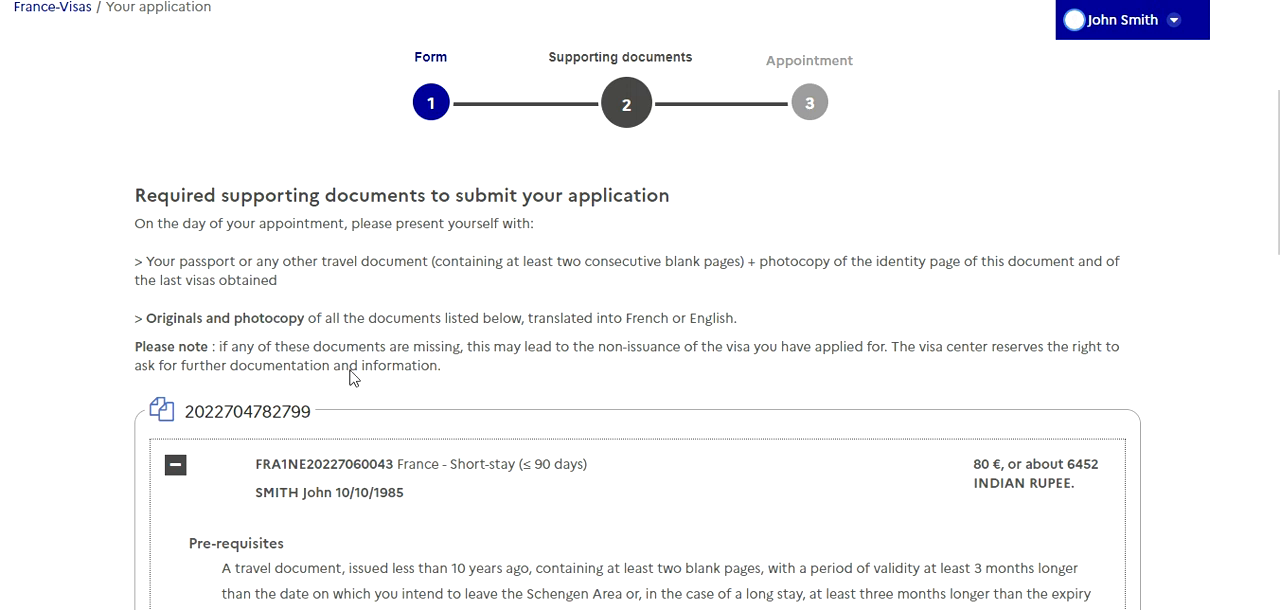
Review the required supporting documents, from the pre-requisites to the travel health insurance, and the applicable application fee
scroll(350, 377, "down", 2)
left_click_drag(299, 379, 402, 380)
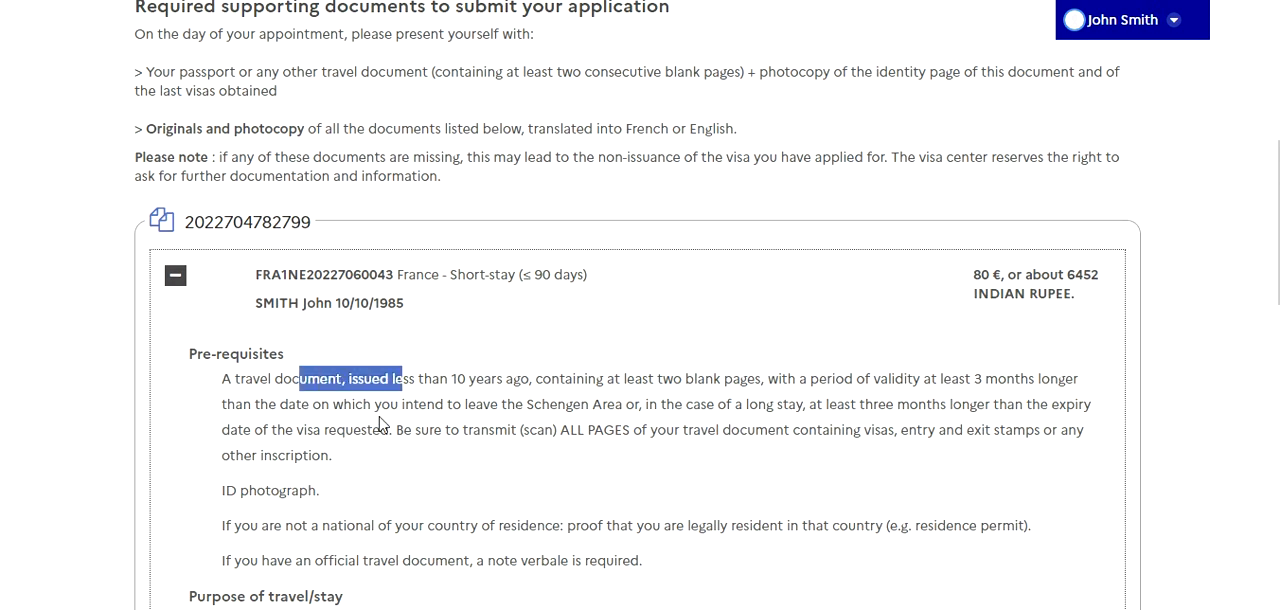
scroll(380, 425, "down", 2)
left_click_drag(326, 432, 467, 432)
left_click_drag(396, 467, 526, 467)
scroll(460, 455, "down", 2)
left_click_drag(316, 338, 447, 390)
scroll(416, 395, "down", 2)
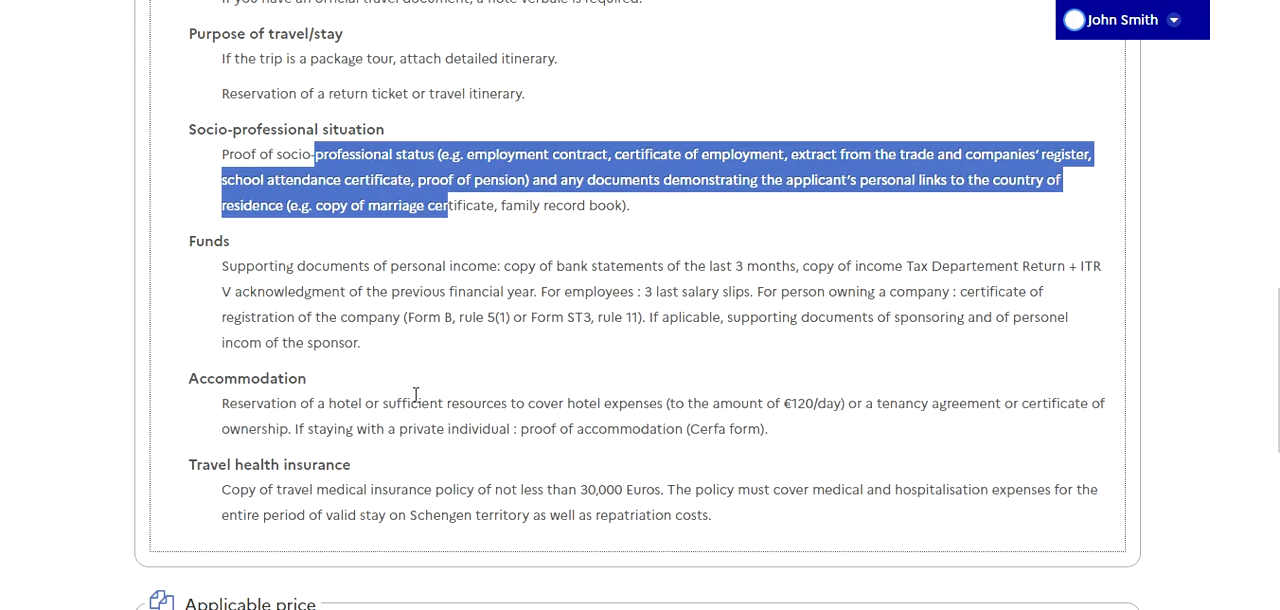
left_click_drag(330, 261, 362, 338)
left_click_drag(348, 398, 395, 423)
left_click_drag(331, 484, 490, 509)
scroll(468, 405, "down", 3)
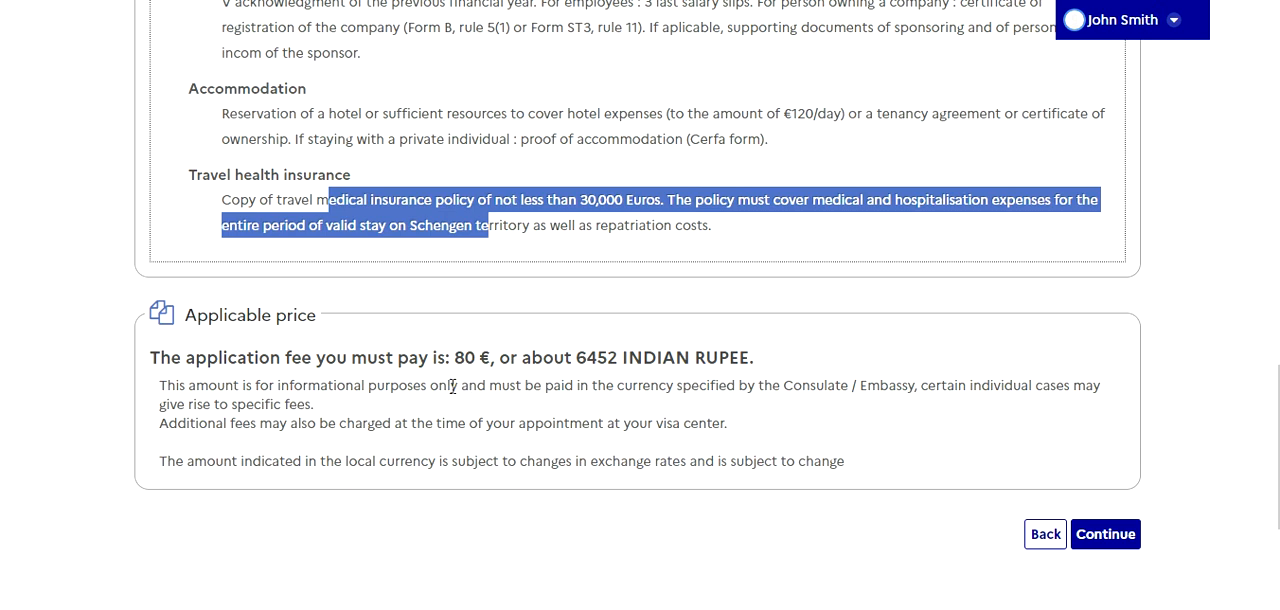
left_click_drag(455, 363, 748, 360)
scroll(625, 457, "up", 10)
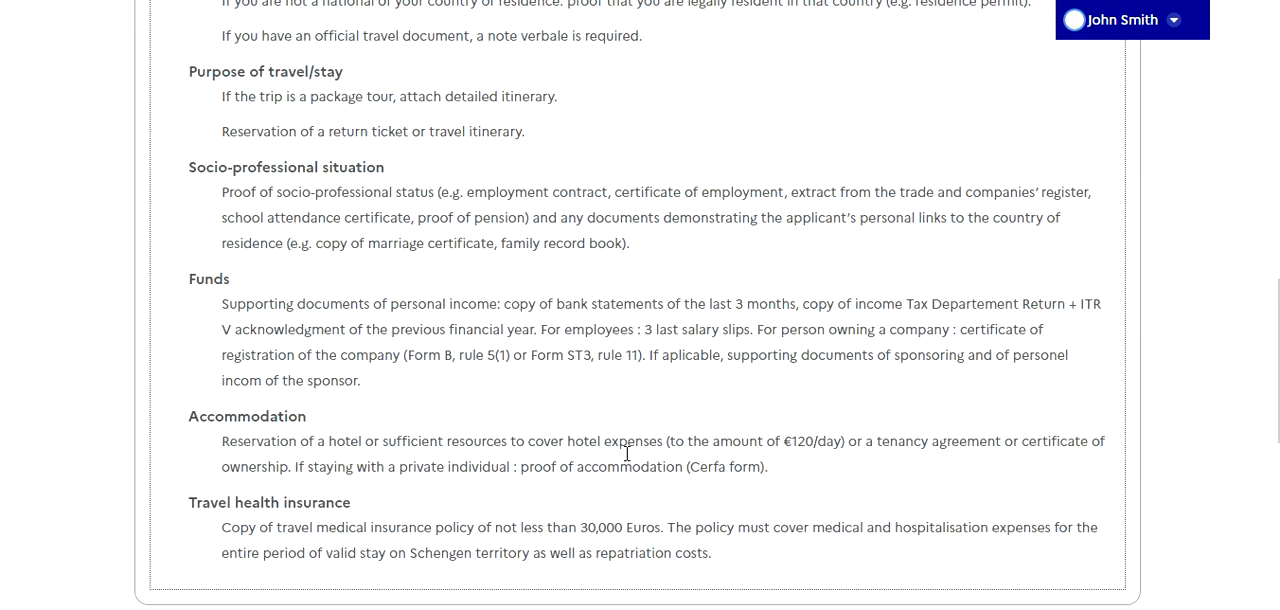